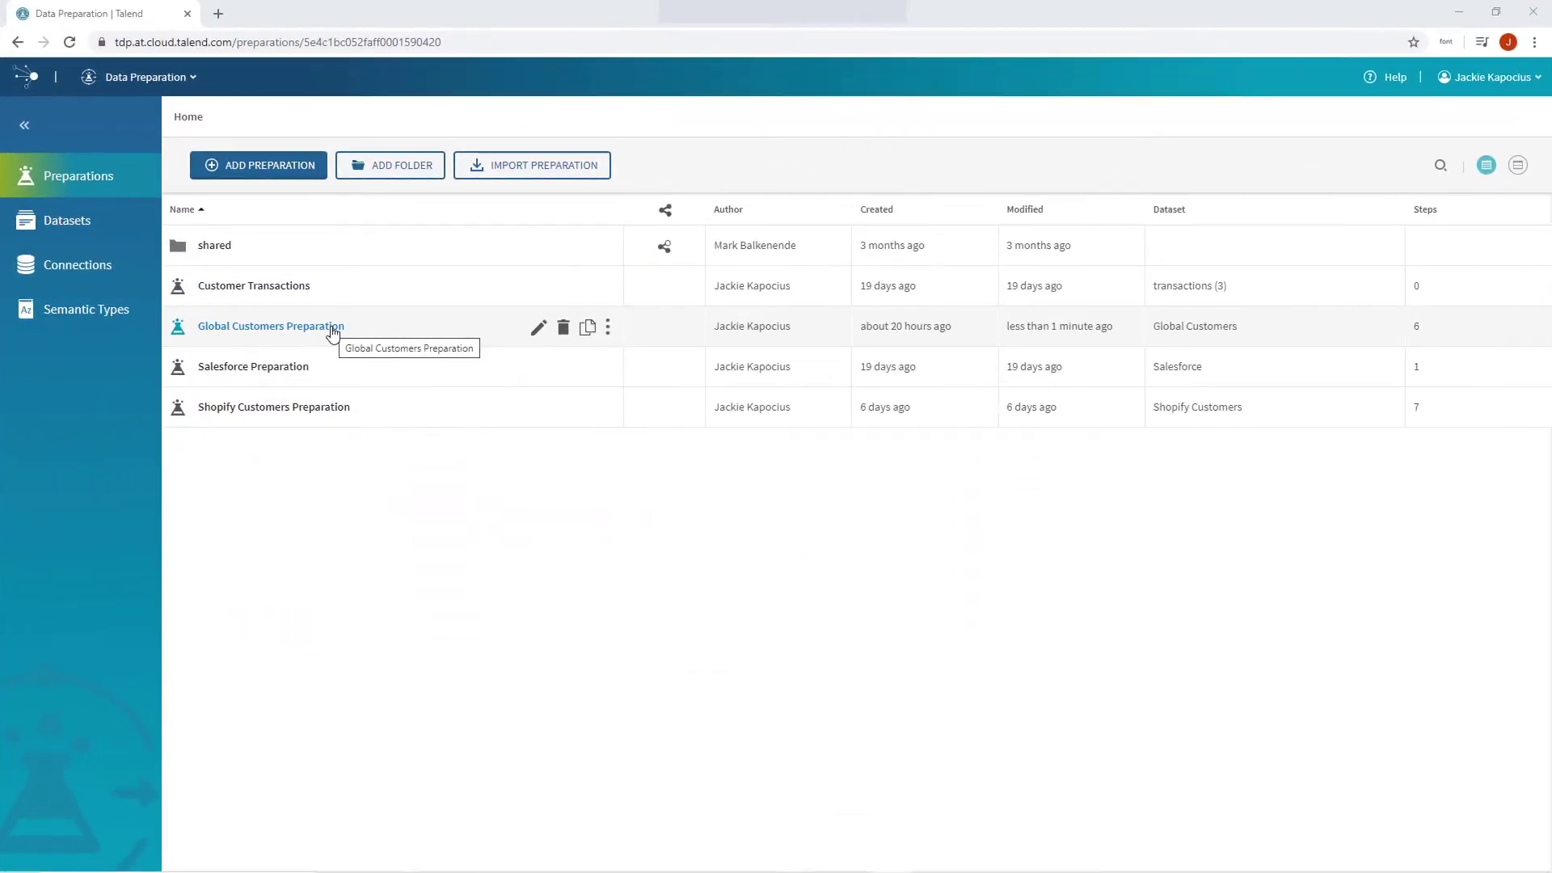
# Open the Global Customers Preparation, hide the recipe panel, and check the city column's semantic types (Airport, 47.60%).
pyautogui.click(332, 328)
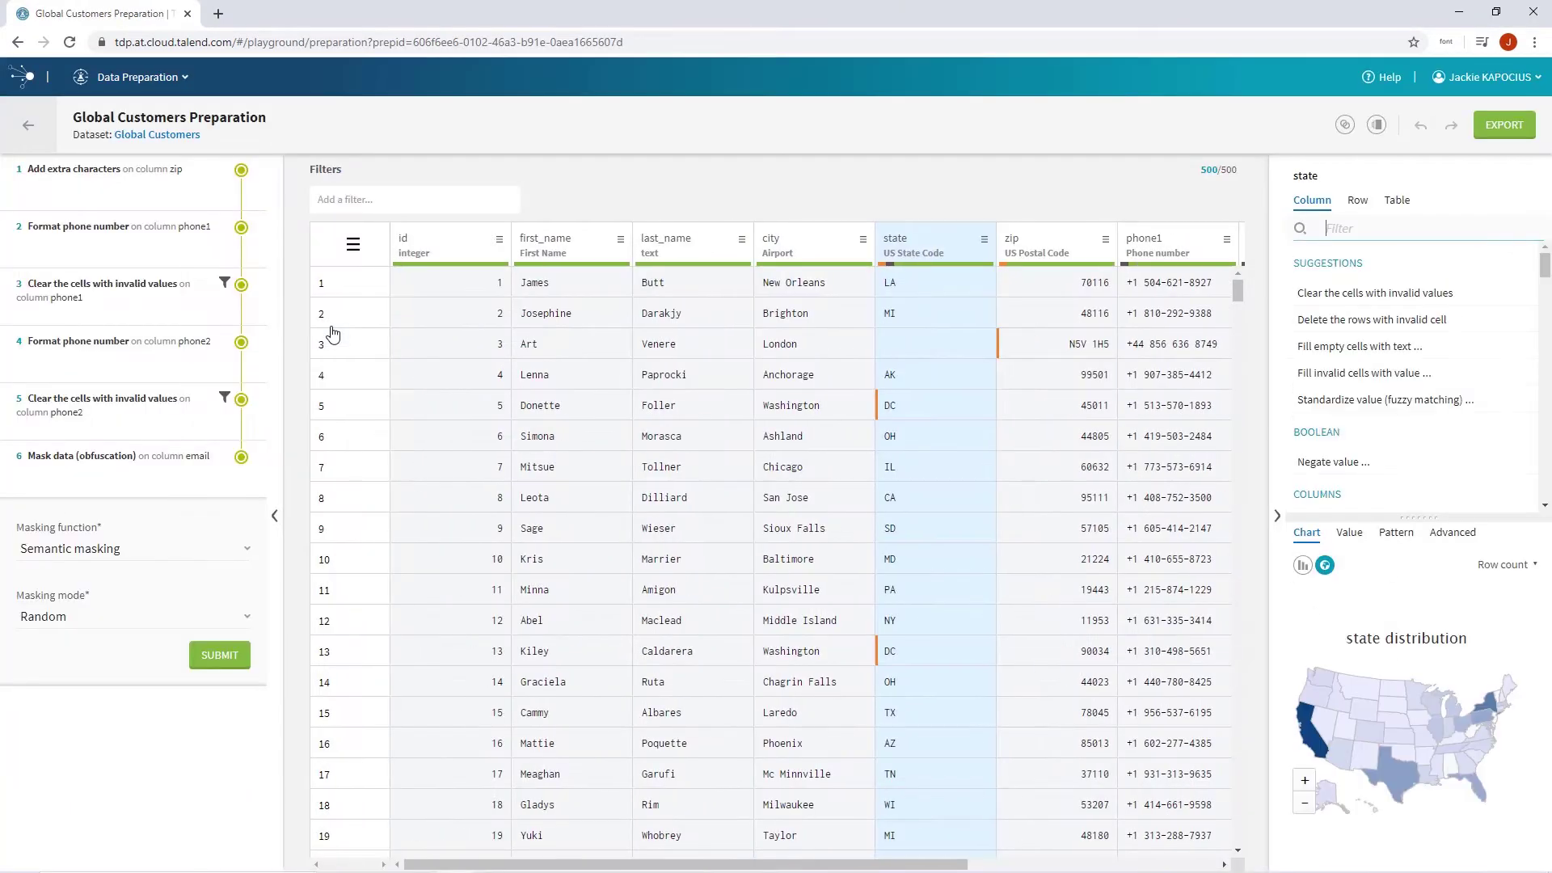
pyautogui.click(275, 515)
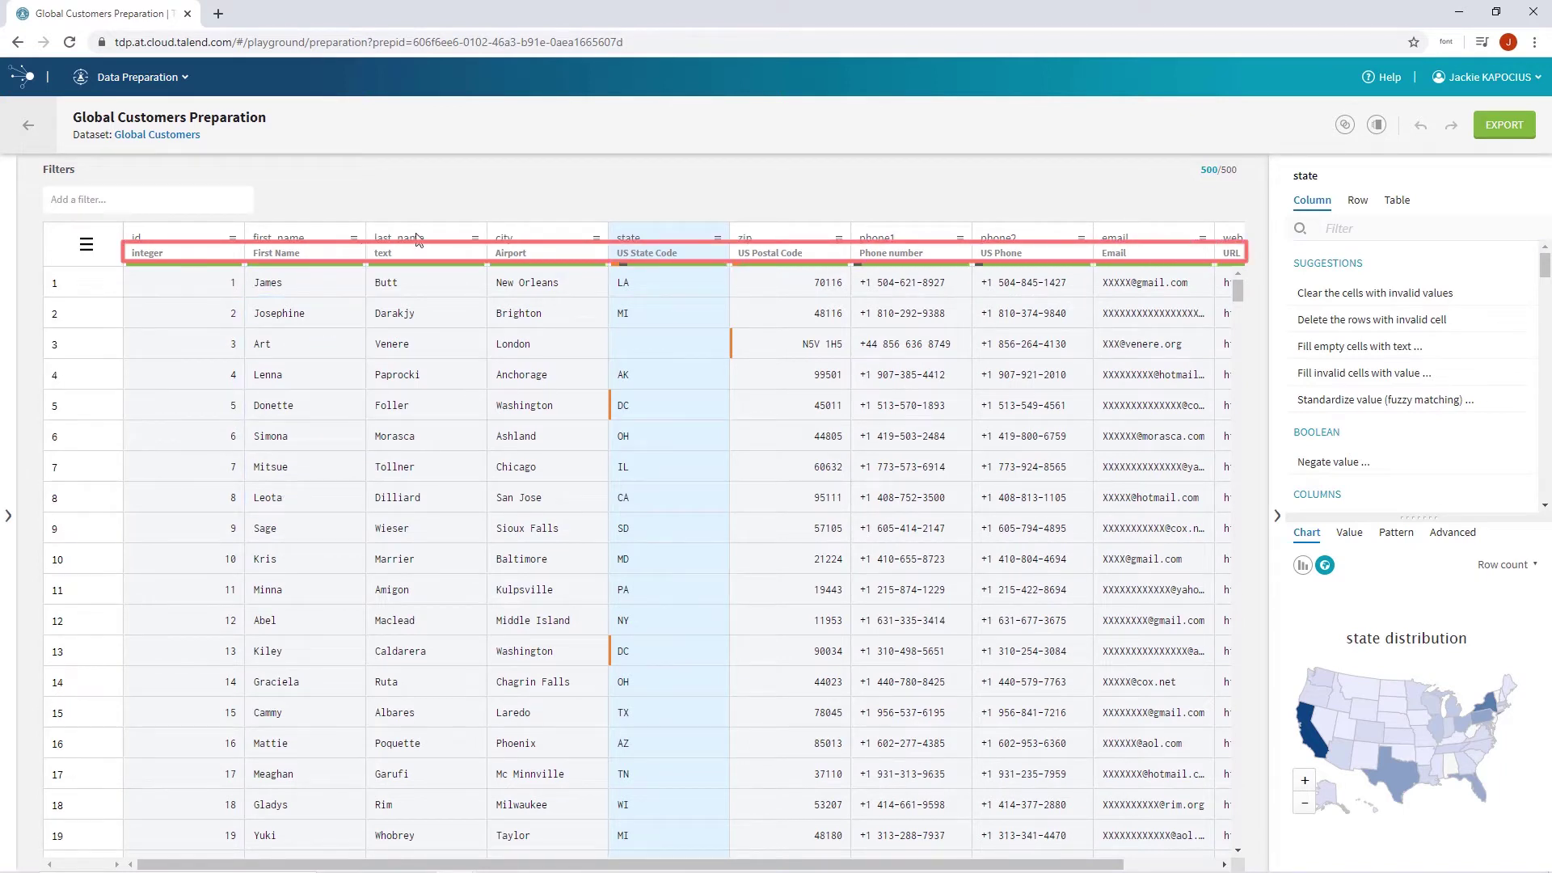
pyautogui.click(596, 242)
pyautogui.moveTo(578, 277)
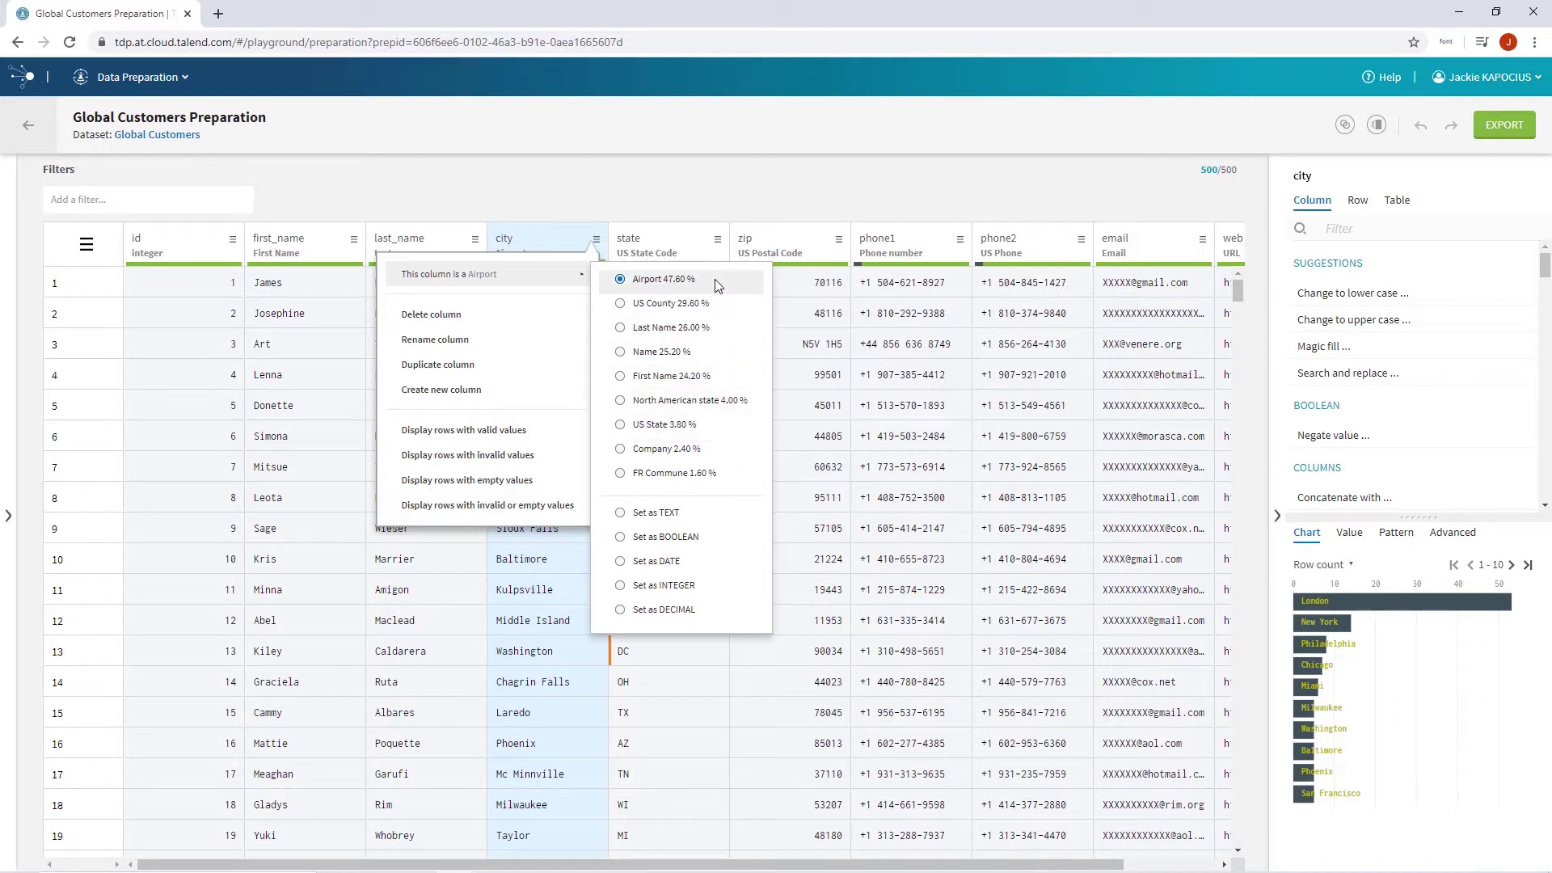
pyautogui.click(758, 187)
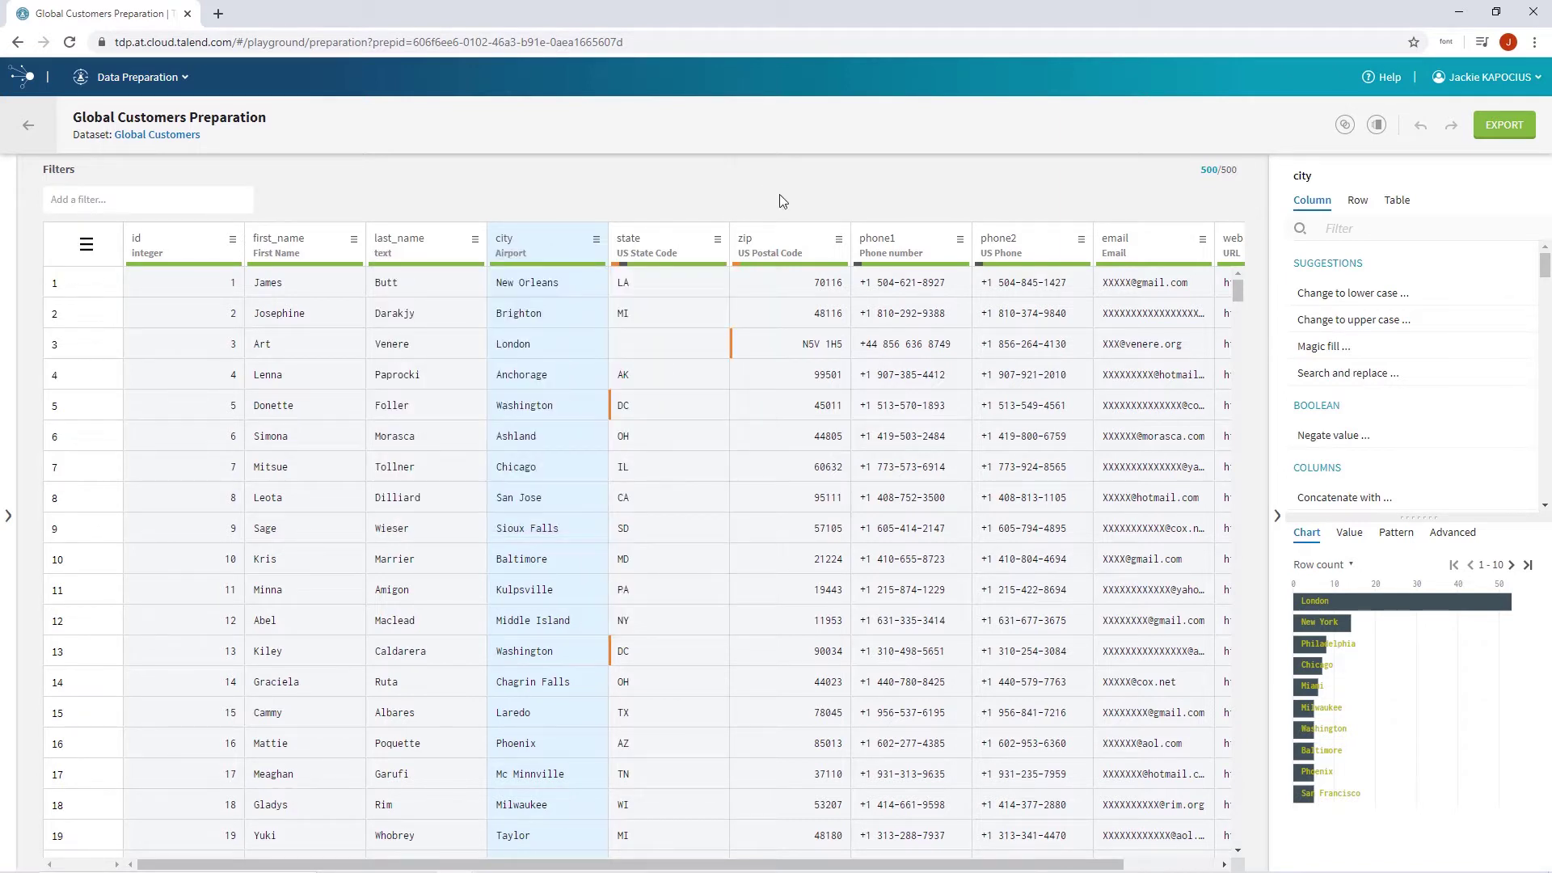
pyautogui.click(838, 240)
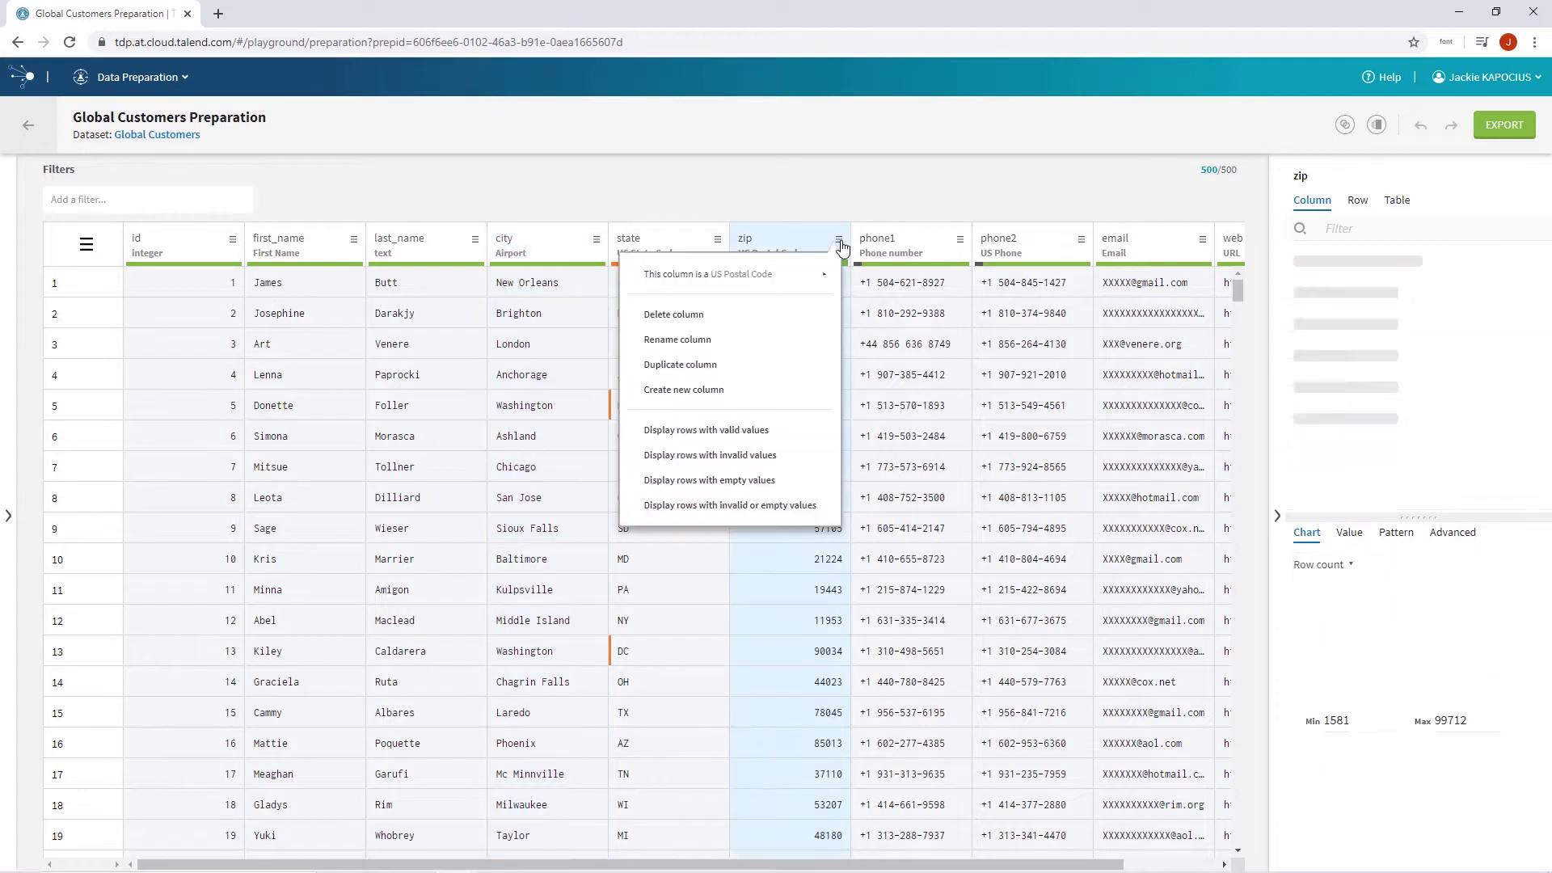
pyautogui.moveTo(815, 278)
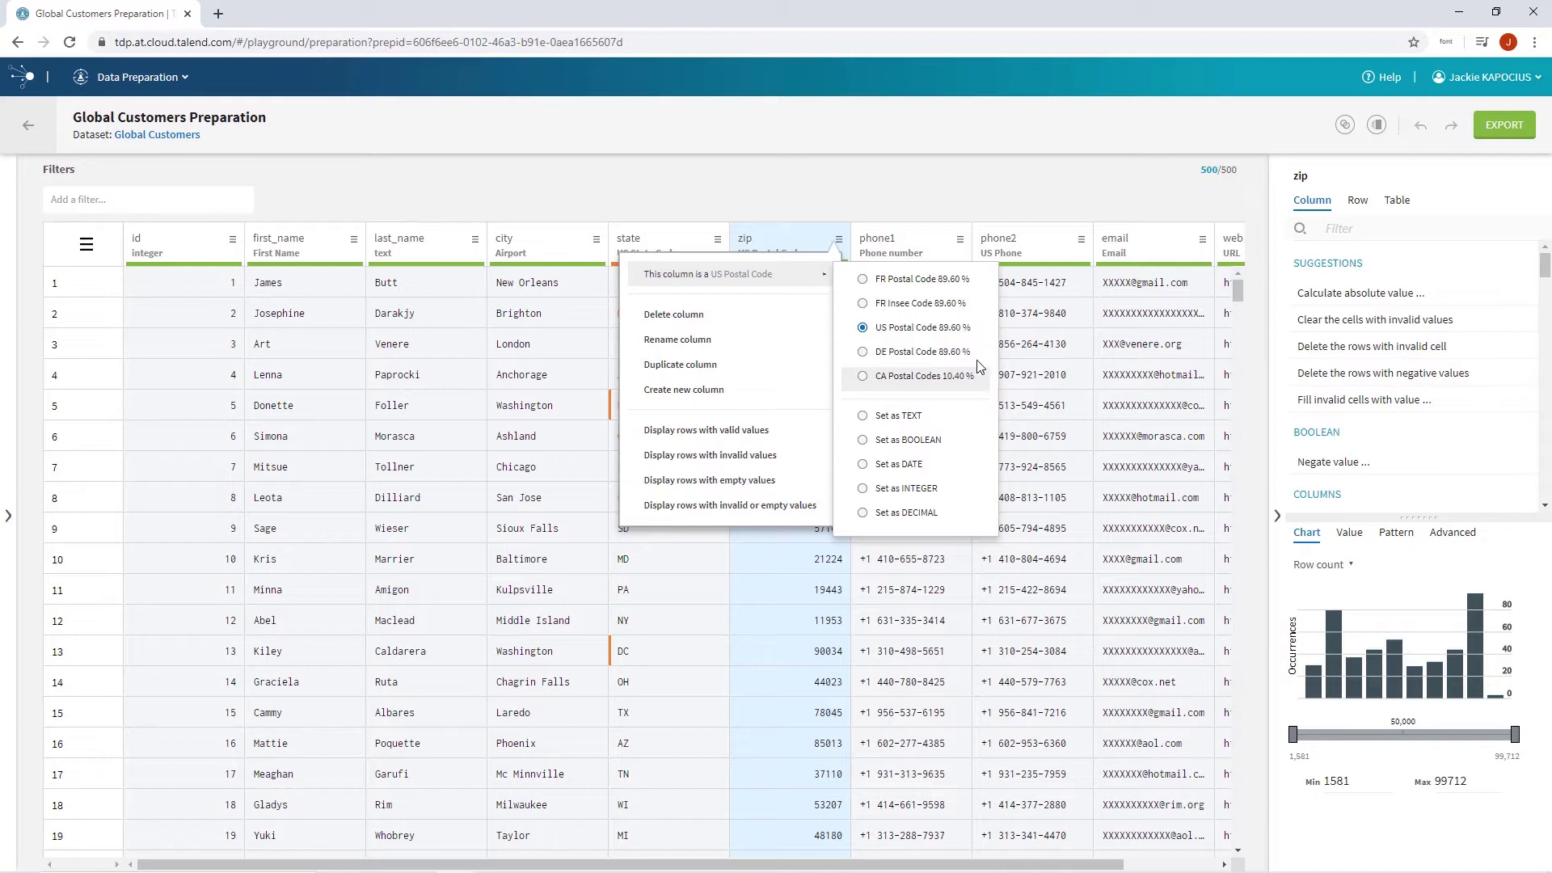
pyautogui.click(390, 139)
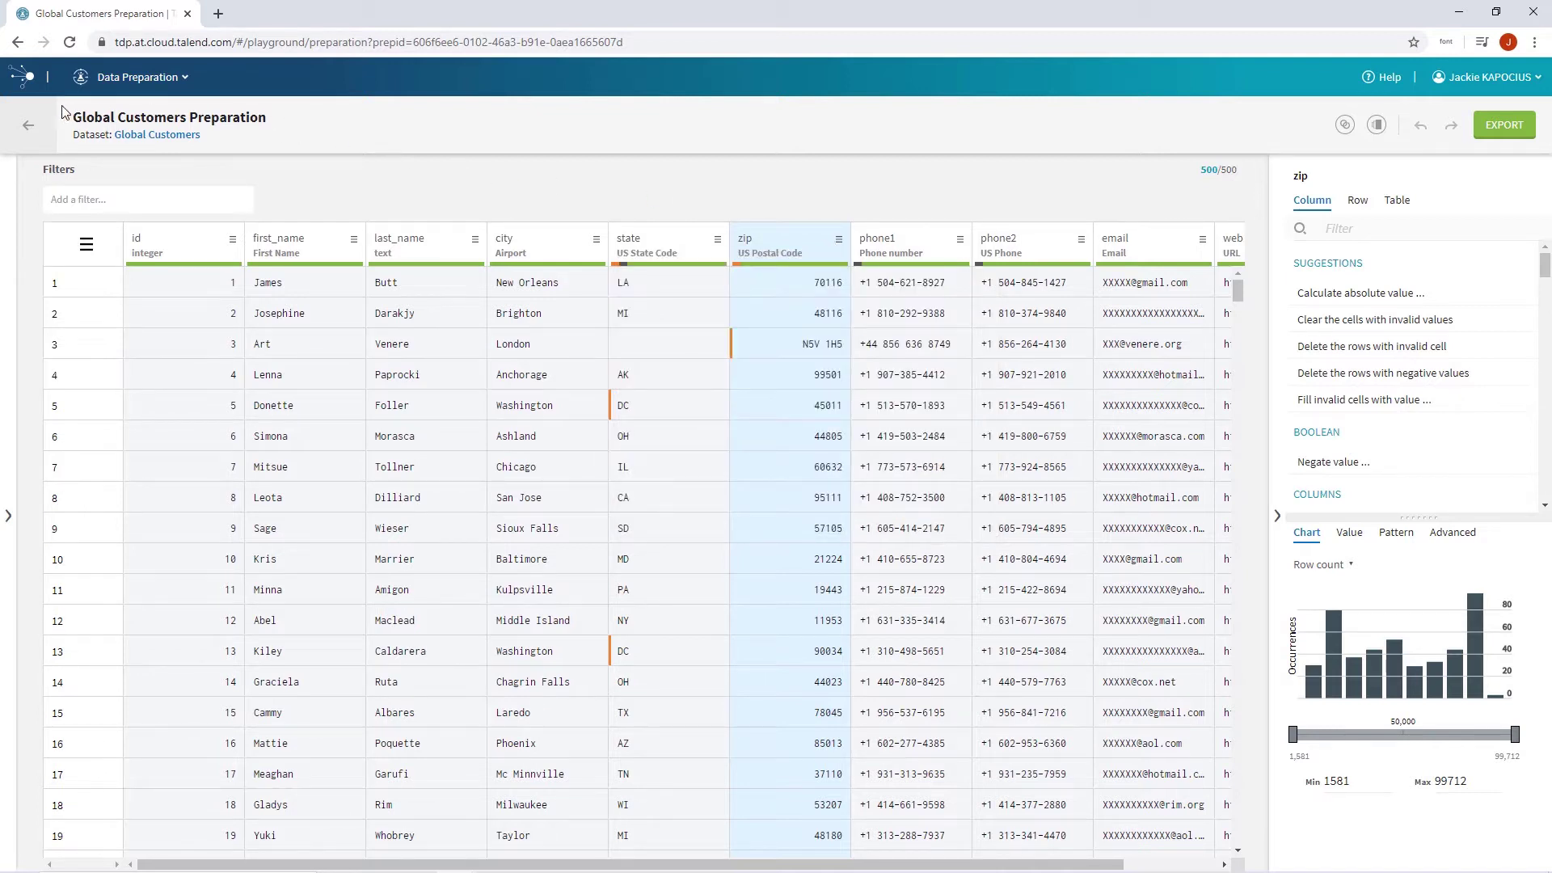
# Return to the preparations list and browse the Semantic Types page, which lists Airport, Airport Code and Acquisition Channel.
pyautogui.click(29, 125)
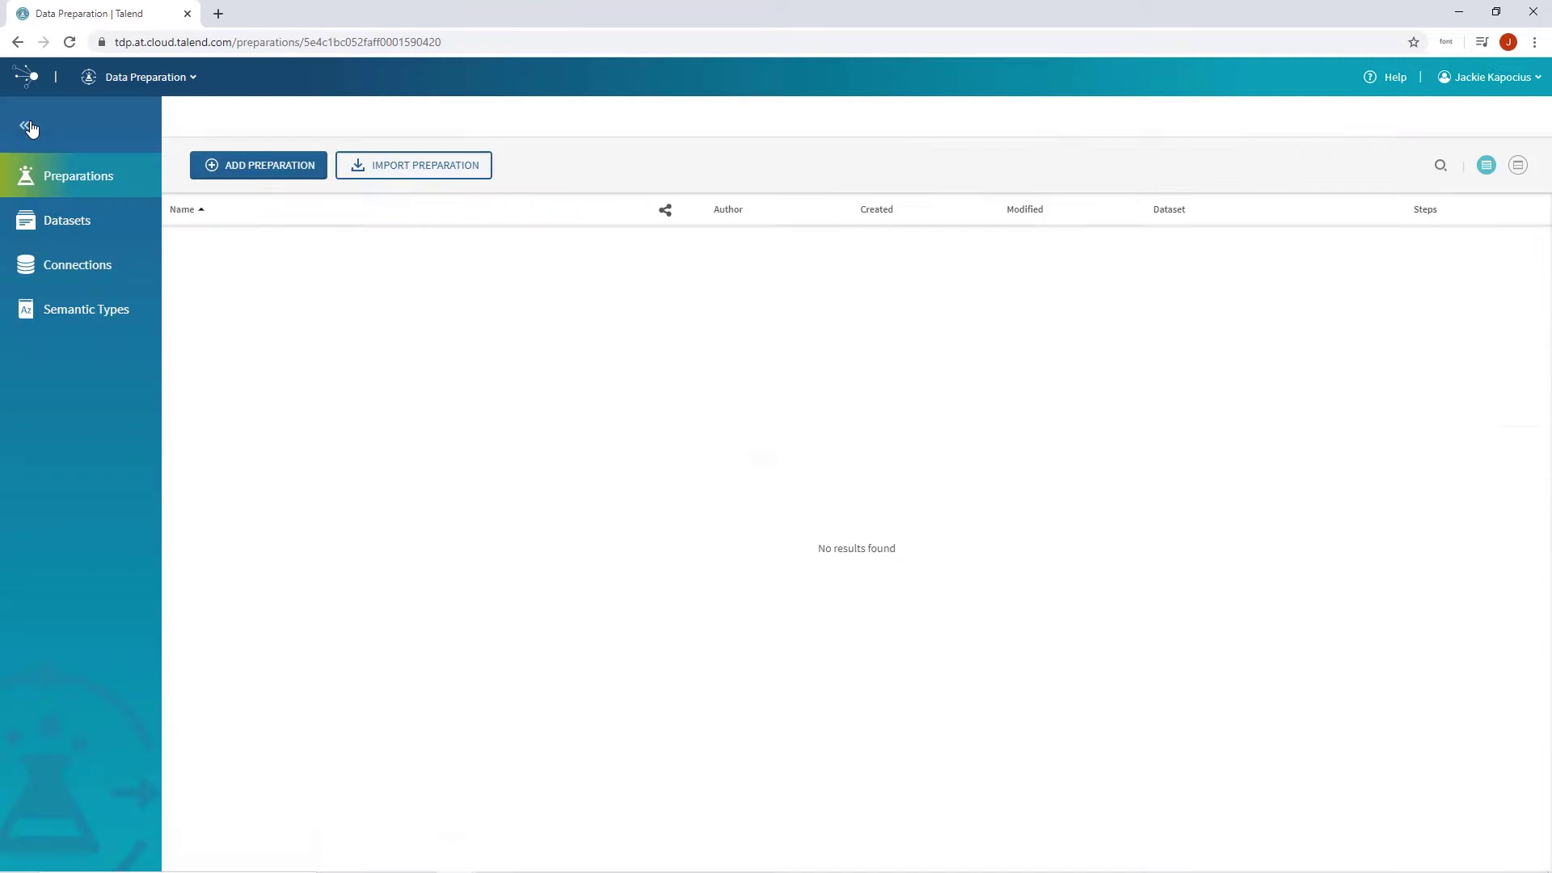
pyautogui.click(94, 306)
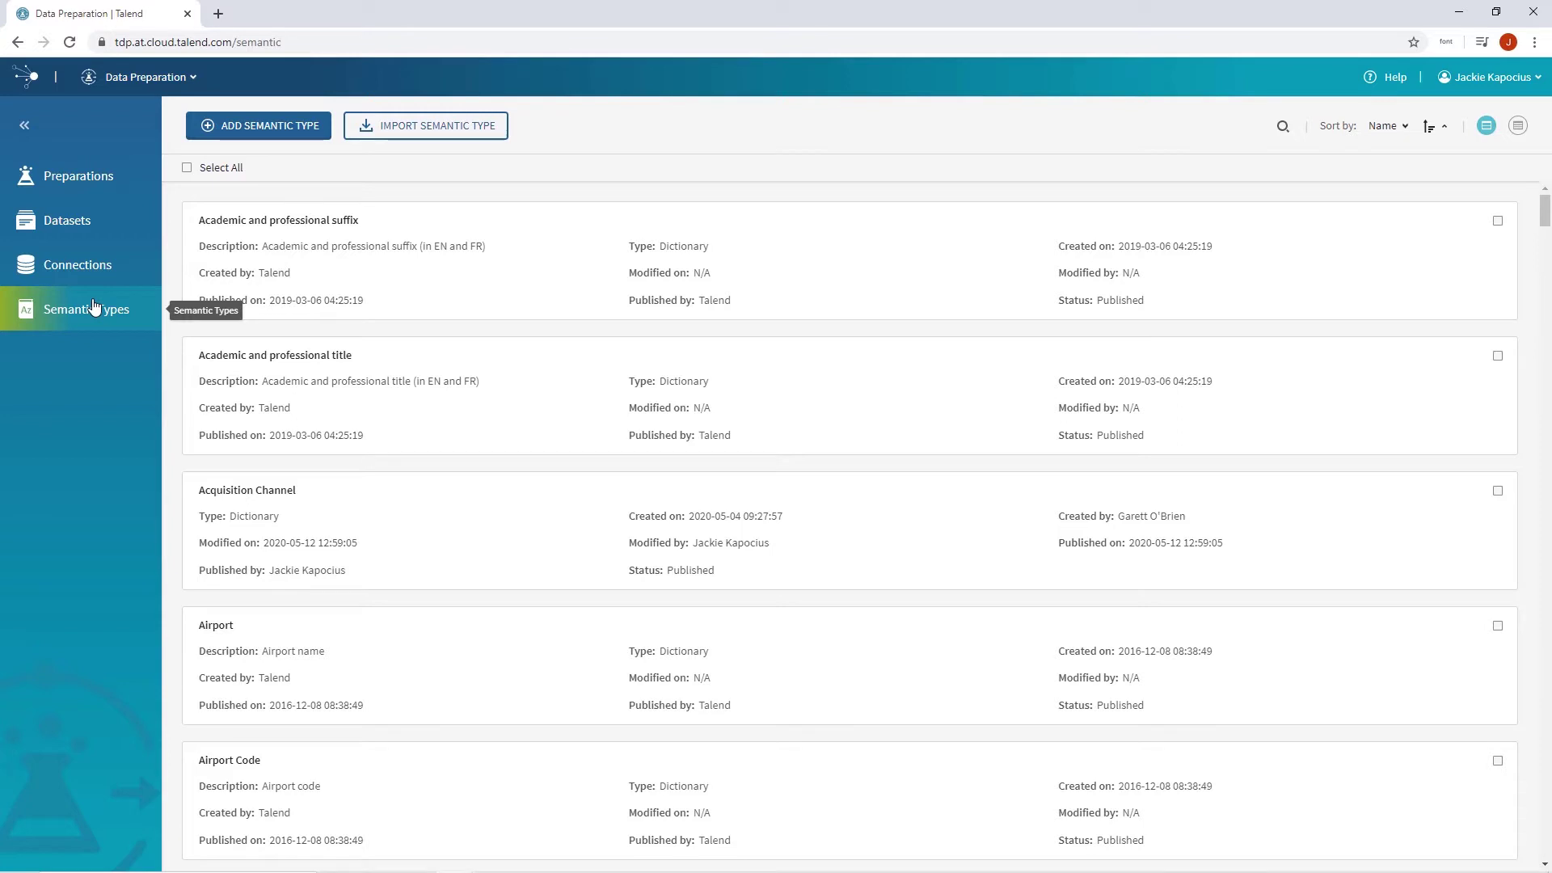
pyautogui.click(191, 77)
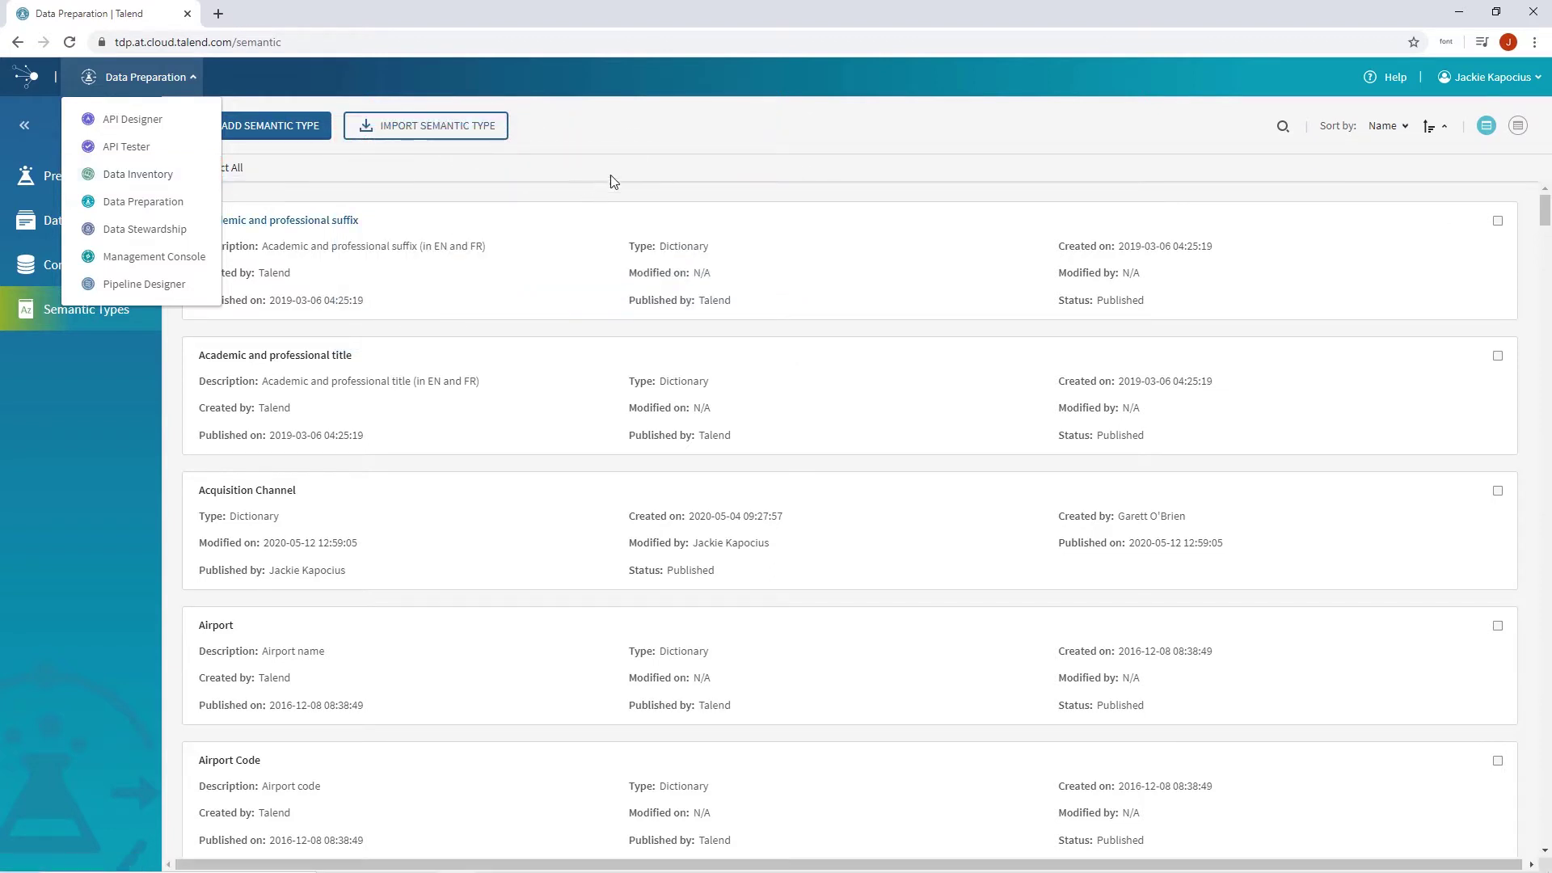
pyautogui.click(629, 164)
pyautogui.scroll(-5, 753, 315)
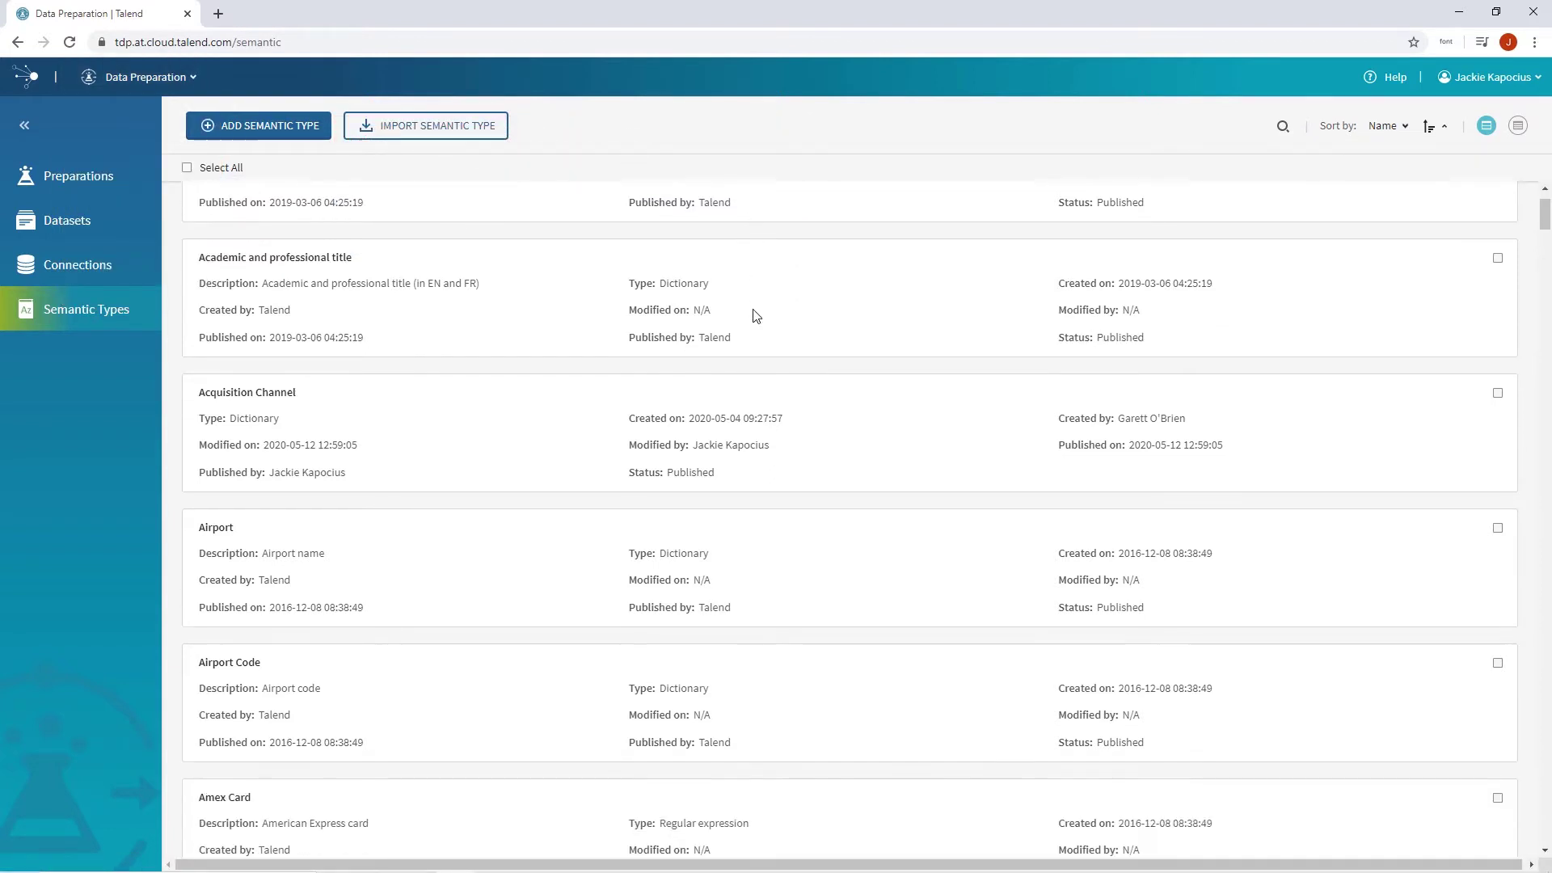
pyautogui.scroll(-4, 753, 315)
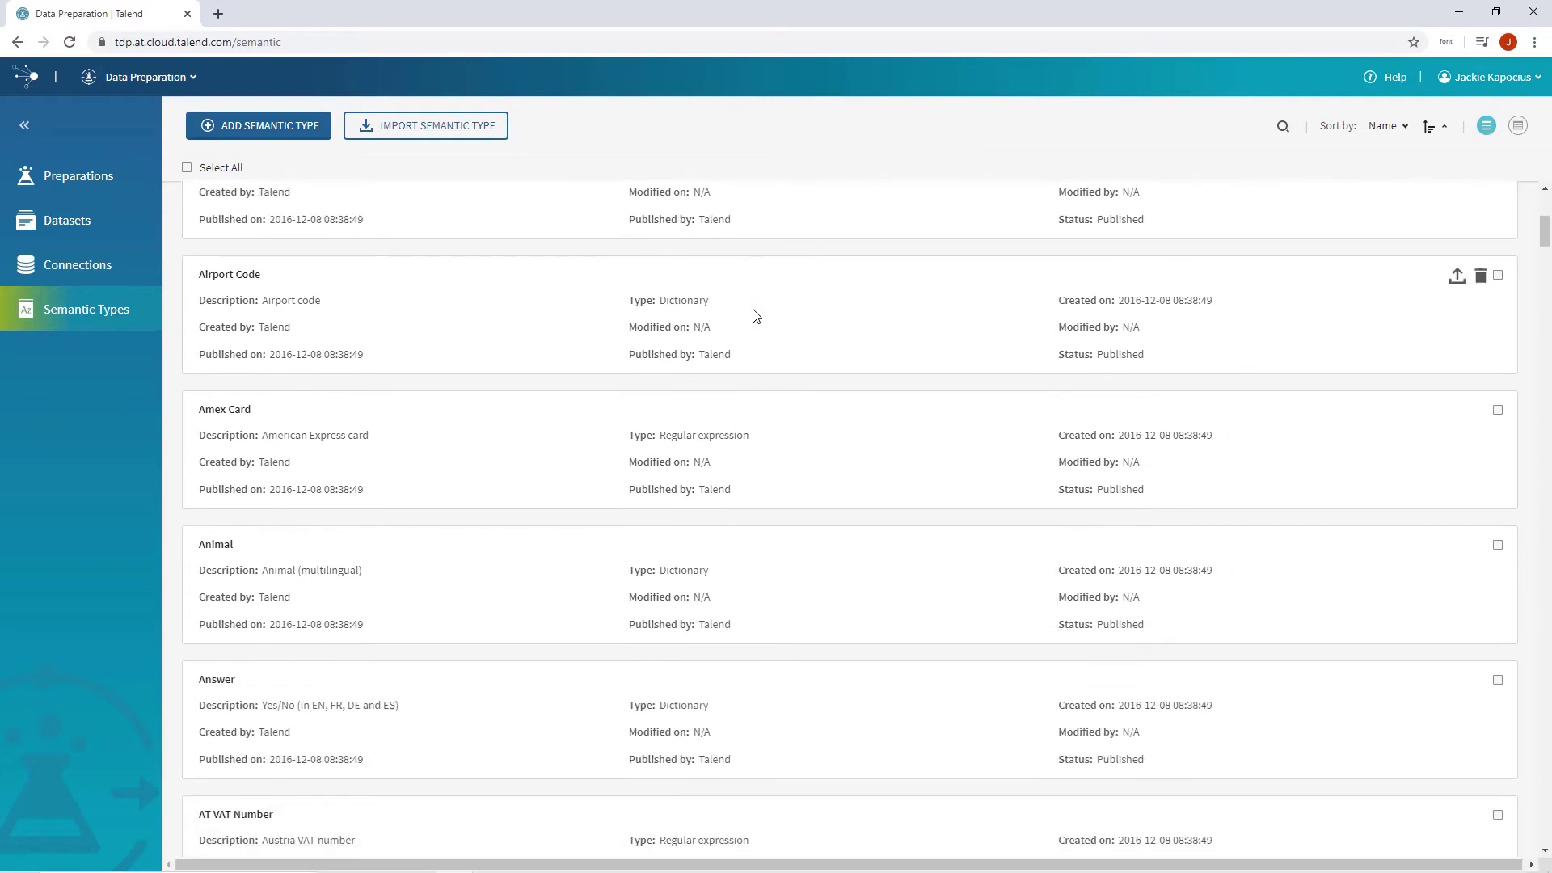
pyautogui.scroll(9, 753, 314)
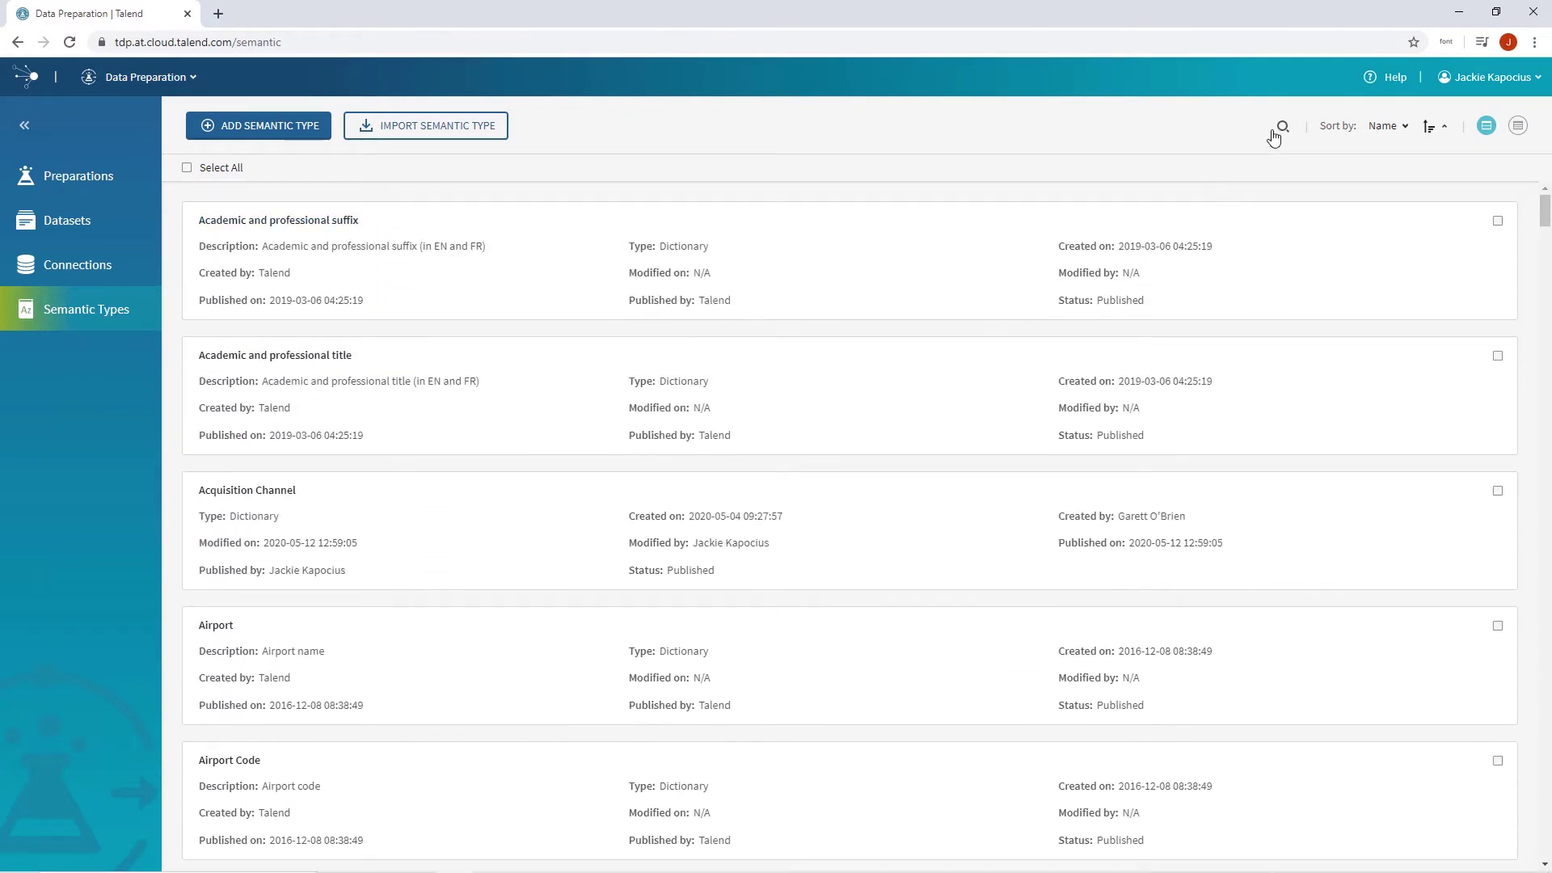
# Filter semantic types by 'postal' and open US Postal Code, with pattern ^[0-9]{5}(-[0-9]{4})?$.
pyautogui.click(1273, 134)
pyautogui.write('postal')
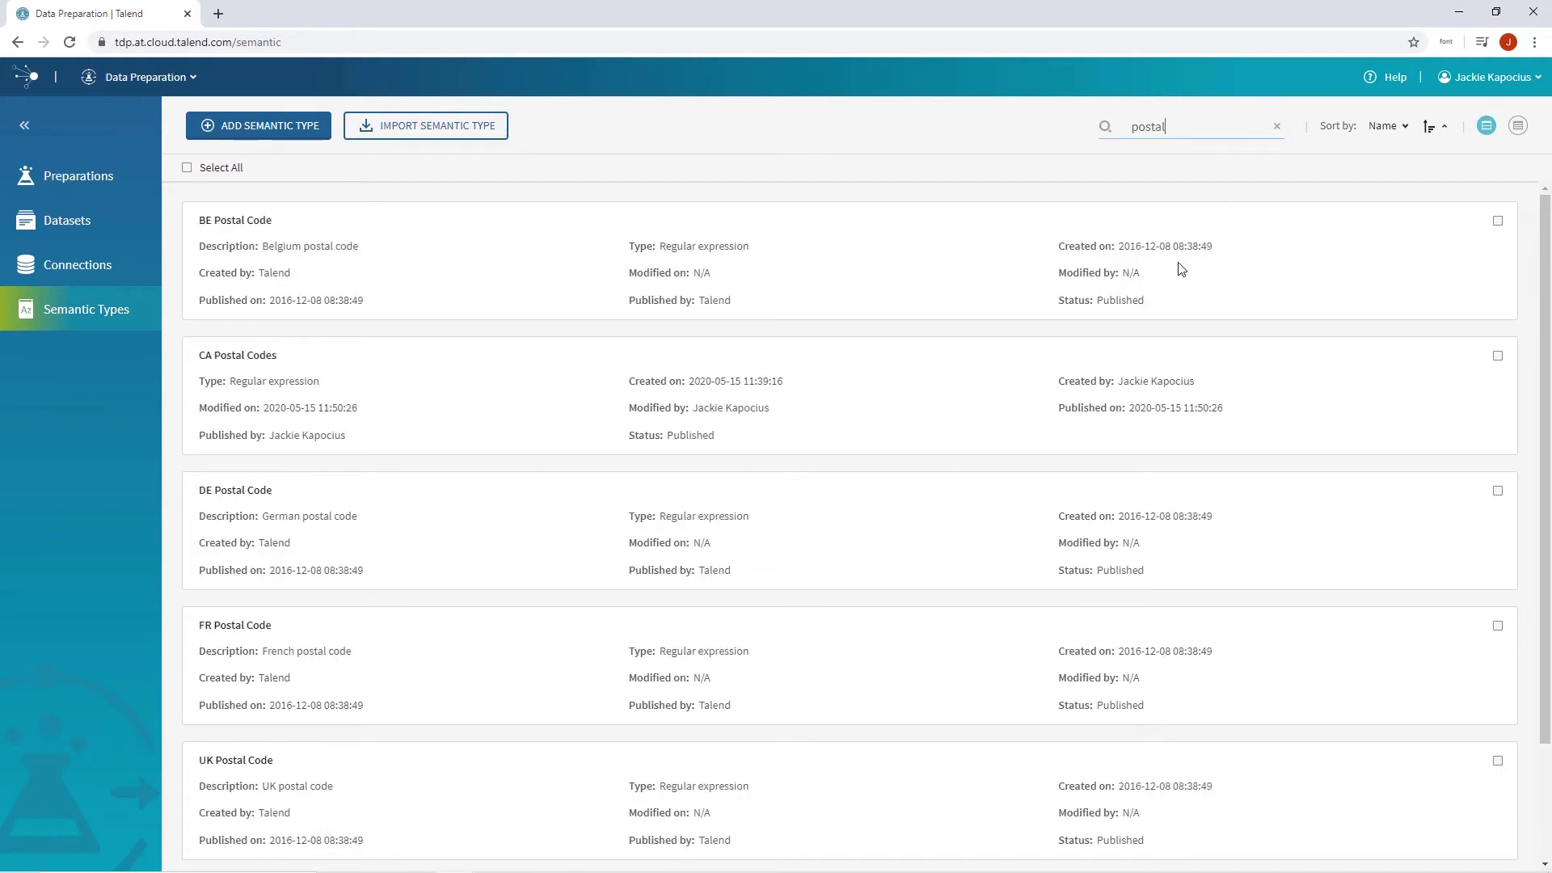
pyautogui.scroll(-2, 1059, 270)
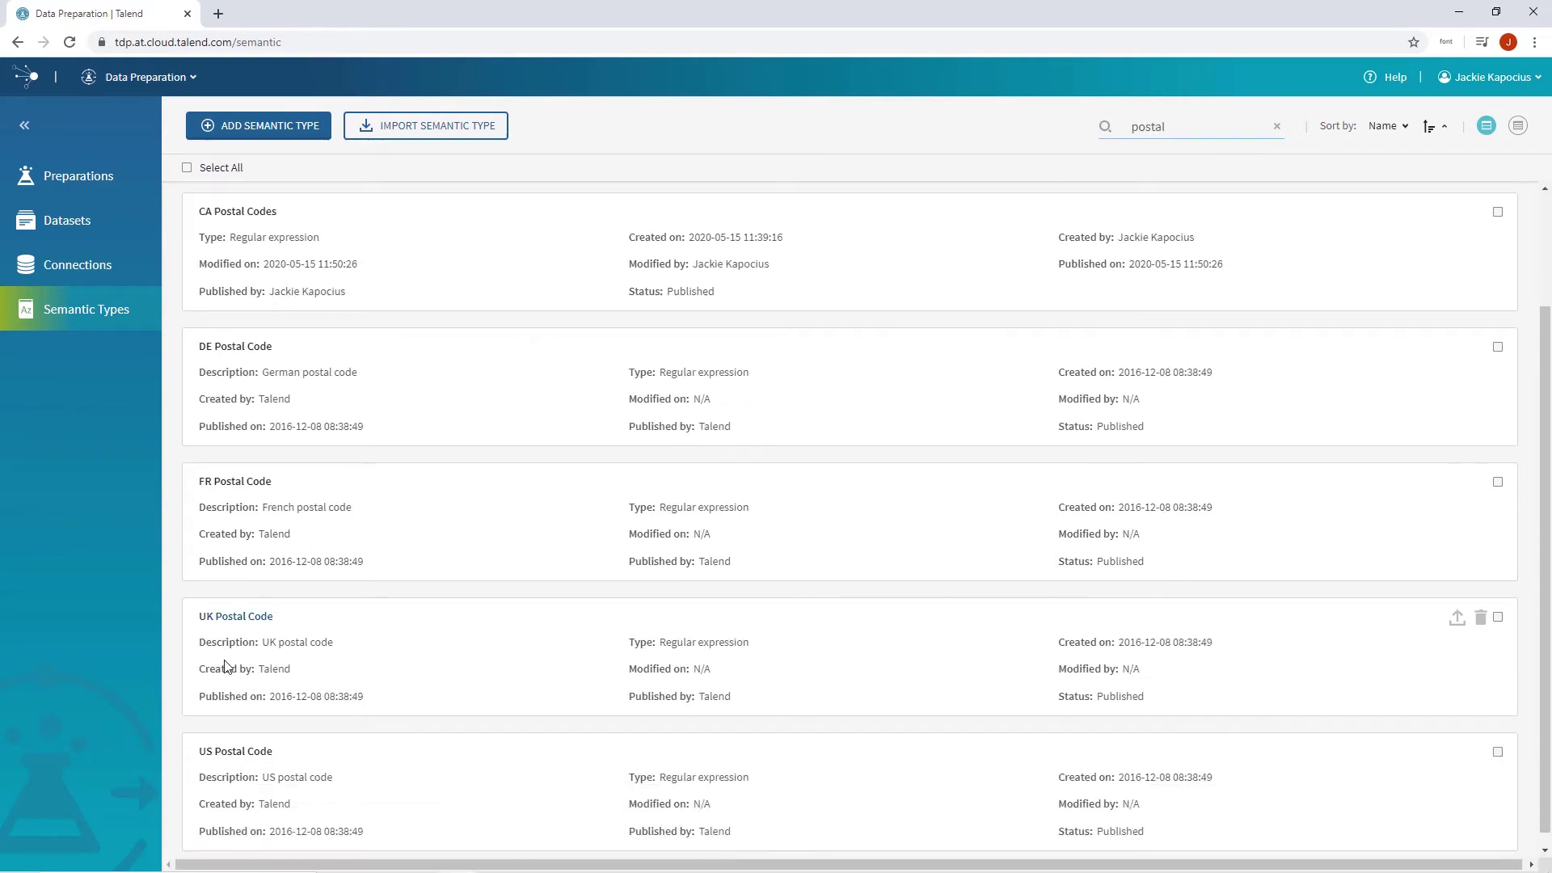
pyautogui.click(220, 755)
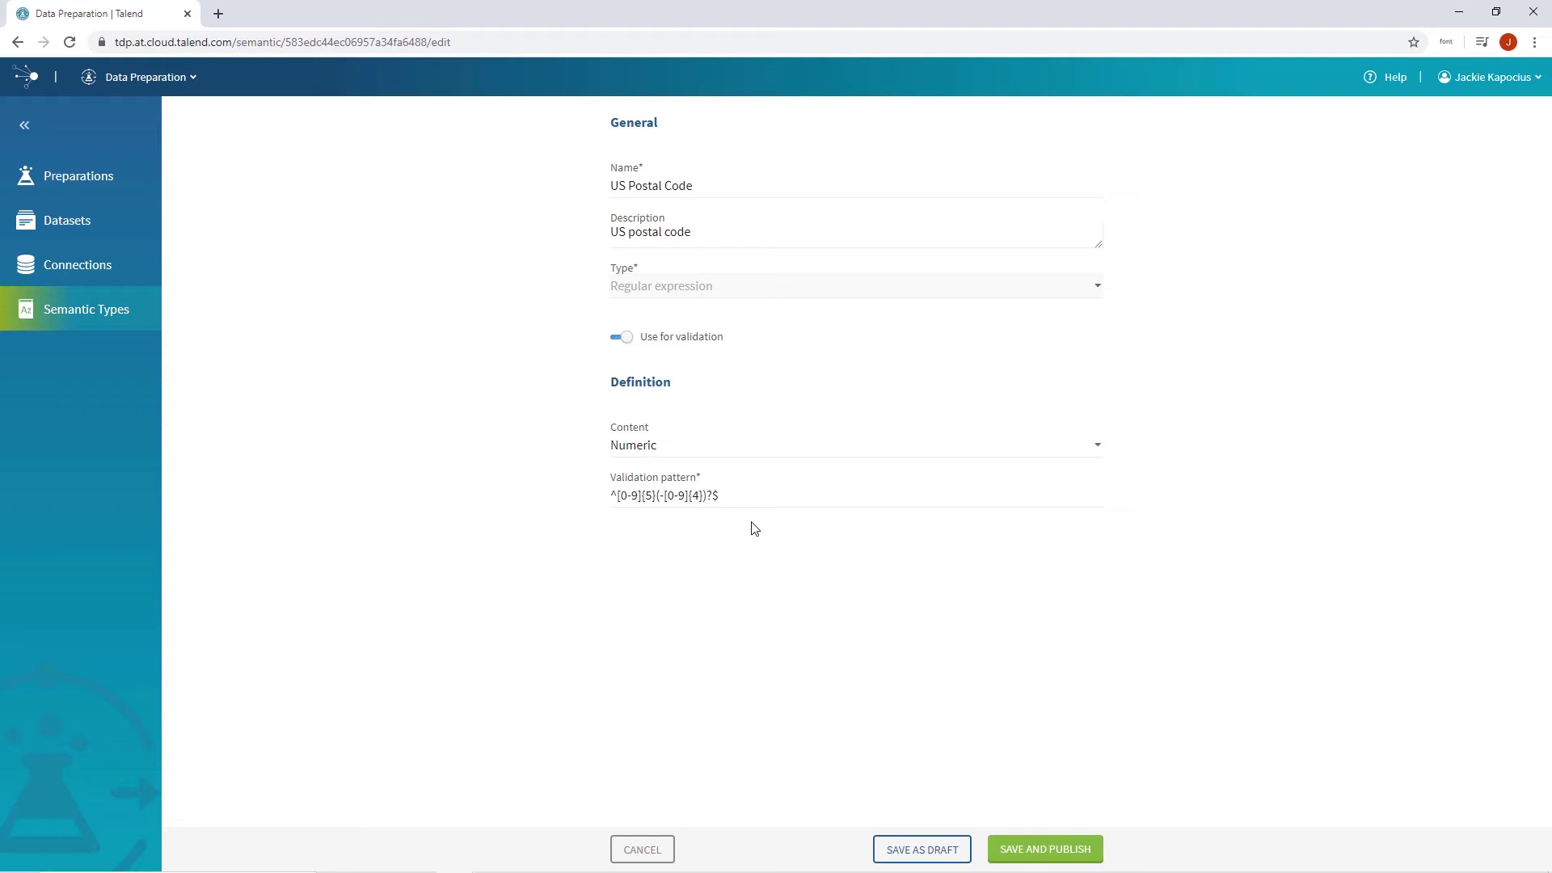
# Leave US Postal Code unchanged and start a new compound semantic type named 'All Postal Codes'.
pyautogui.click(667, 846)
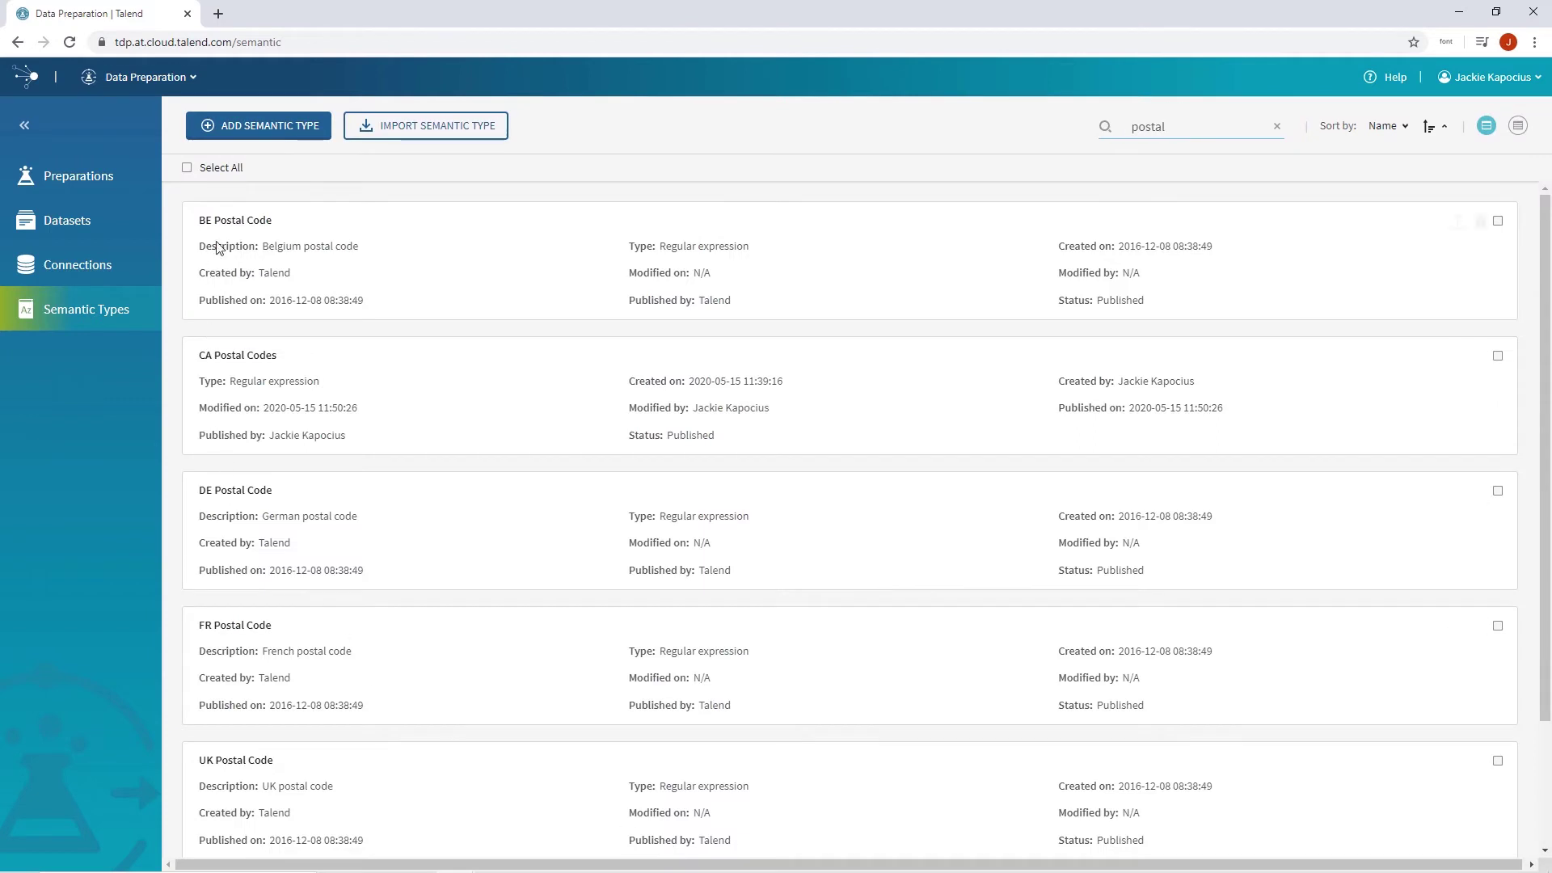
pyautogui.click(264, 127)
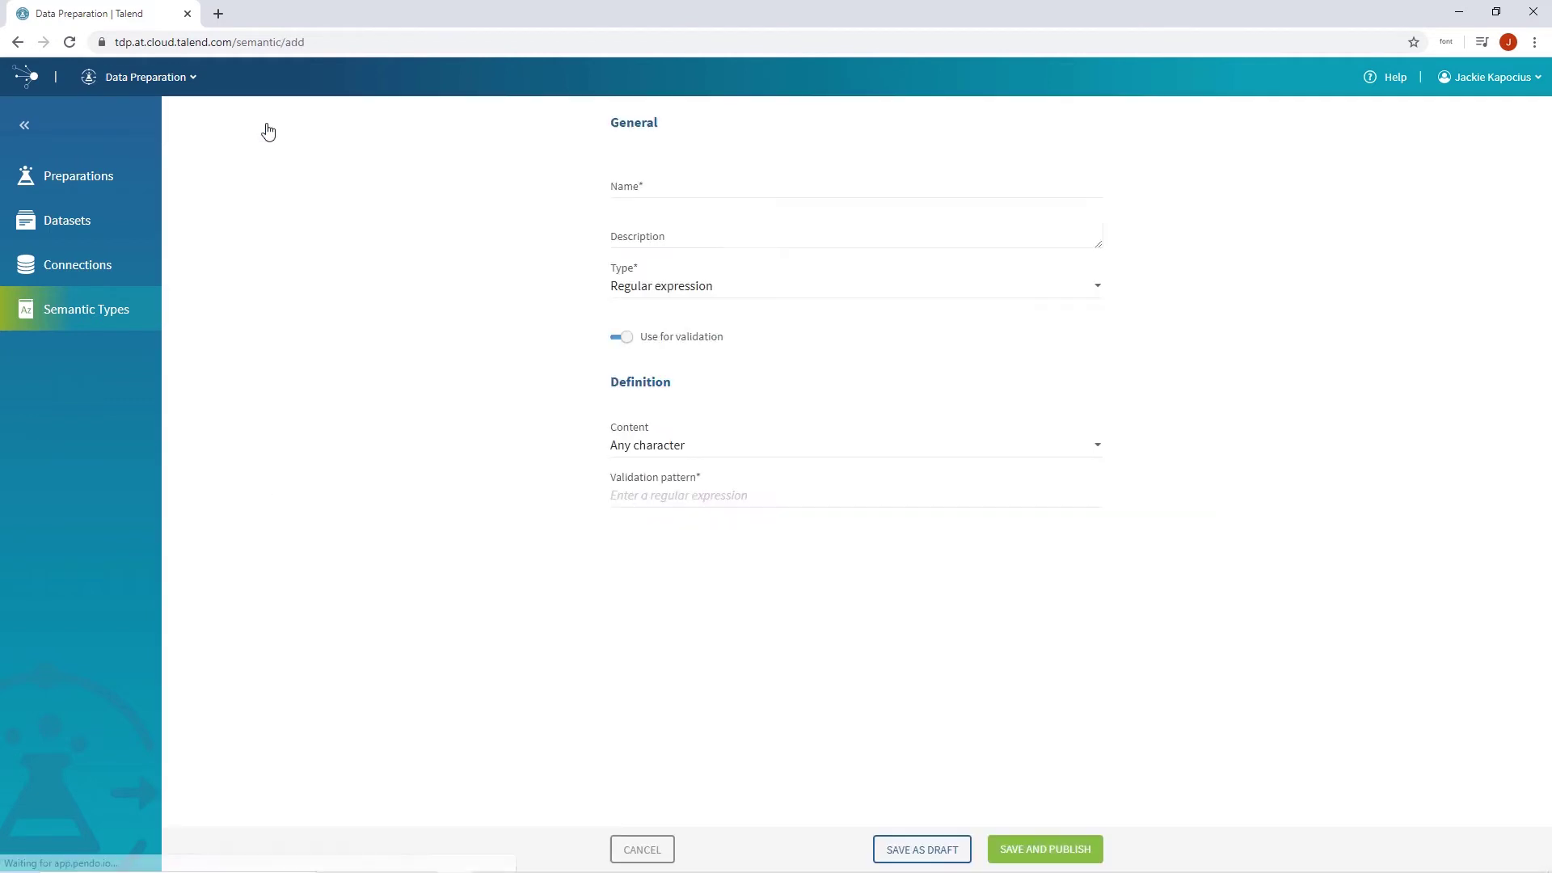
pyautogui.click(628, 188)
pyautogui.write('All Postal Codes')
pyautogui.click(619, 291)
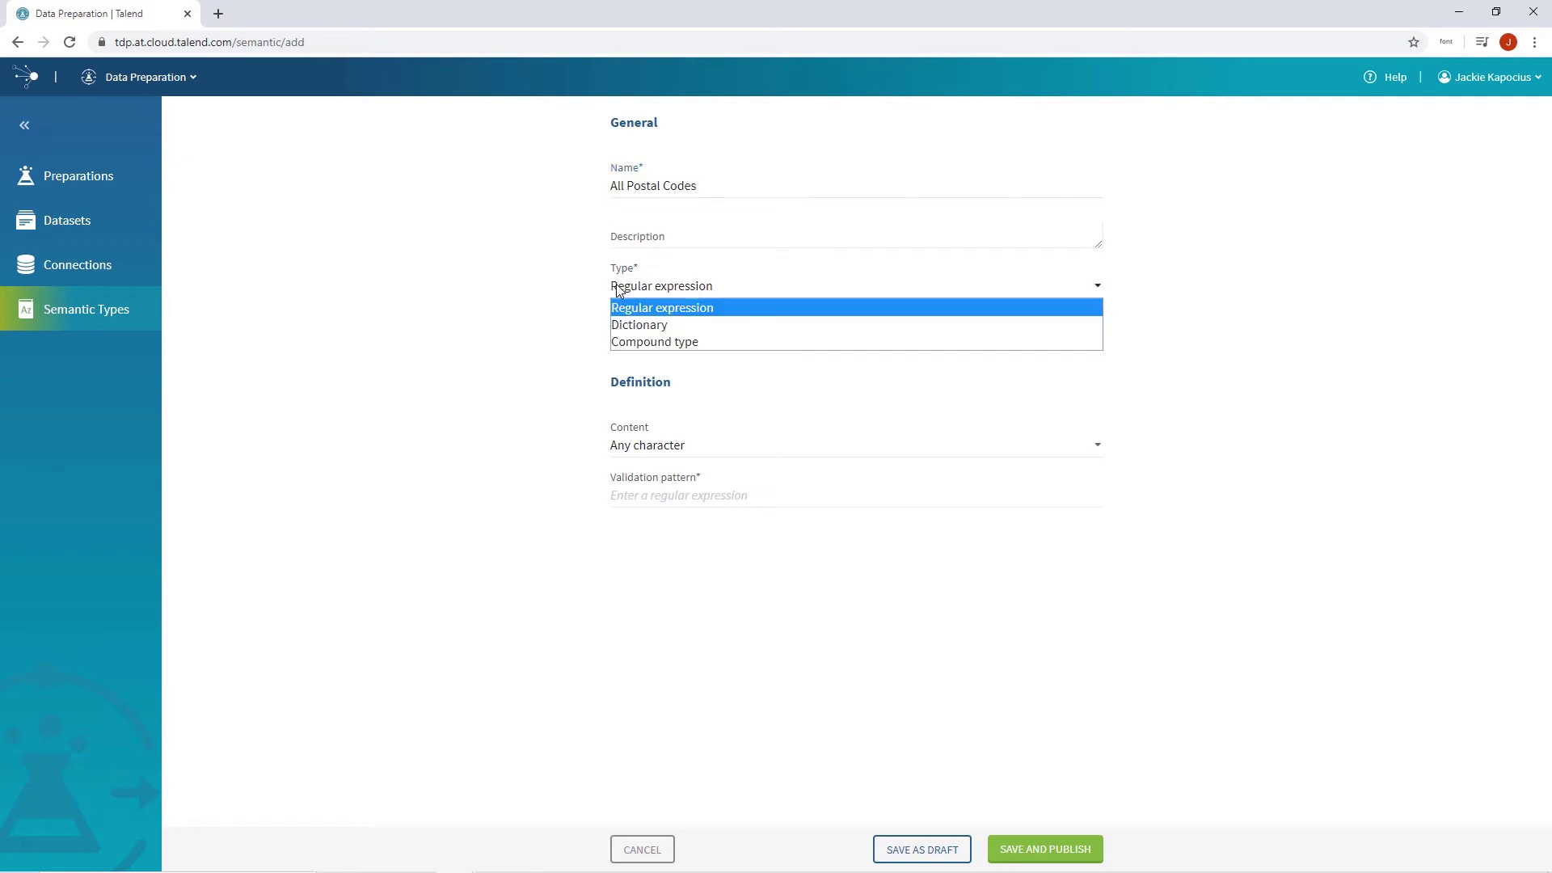
pyautogui.click(645, 341)
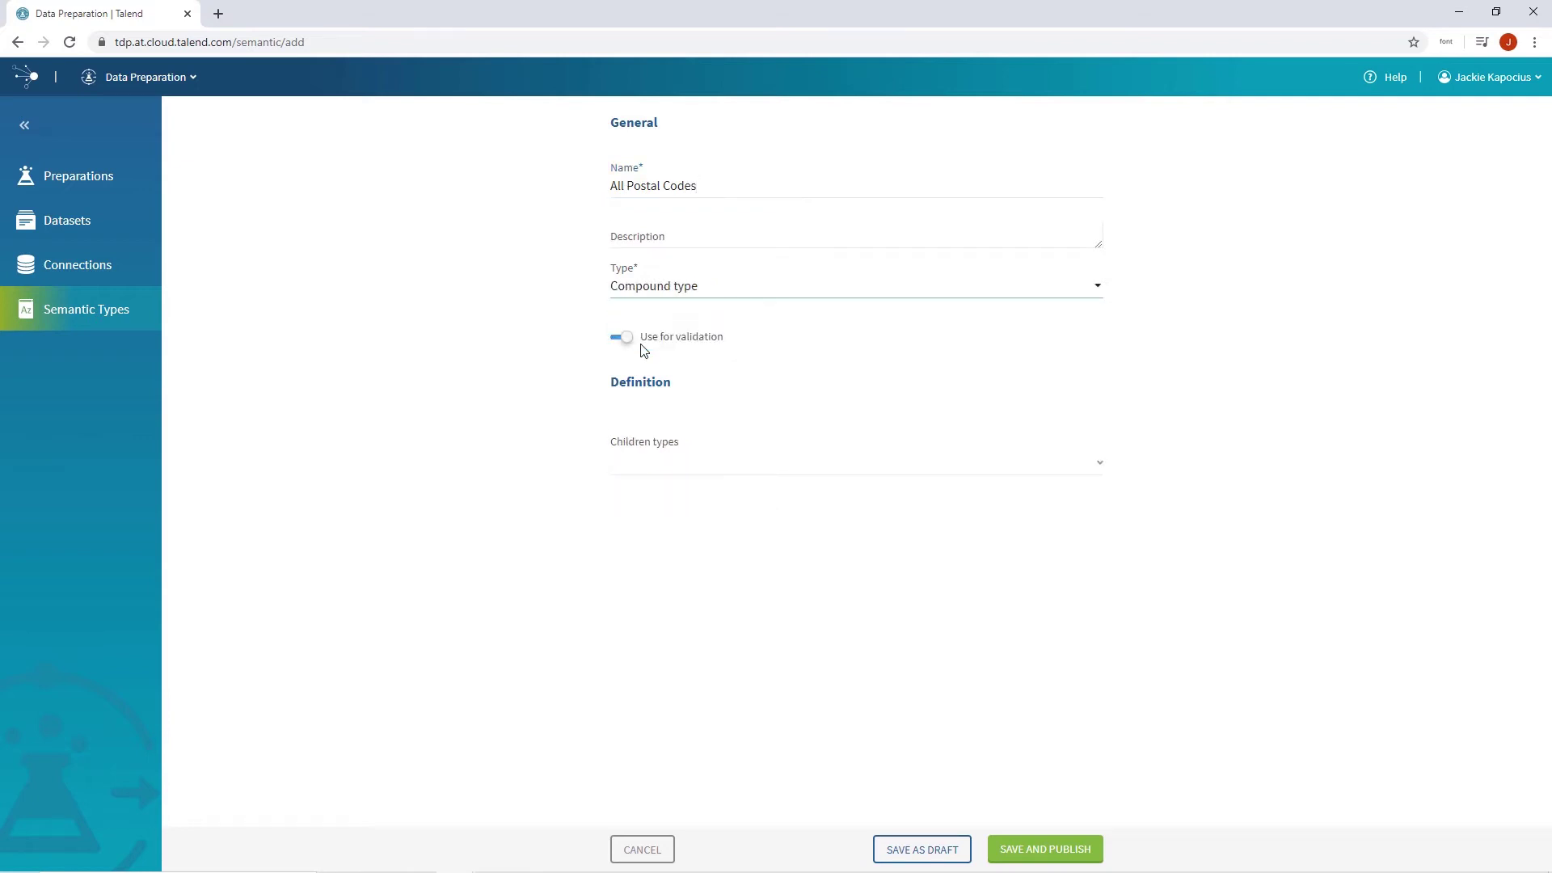
# Add FR, UK, DE, BE, US and CA Postal Code as child types, then save and publish.
pyautogui.click(661, 465)
pyautogui.write('post')
pyautogui.press('Return')
pyautogui.write('post')
pyautogui.press('Return')
pyautogui.write('post')
pyautogui.press('Return')
pyautogui.write('post')
pyautogui.press('Return')
pyautogui.write('post')
pyautogui.press('BackSpace')
pyautogui.press('BackSpace')
pyautogui.press('BackSpace')
pyautogui.press('BackSpace')
pyautogui.write('post')
pyautogui.press('BackSpace')
pyautogui.press('BackSpace')
pyautogui.press('BackSpace')
pyautogui.press('BackSpace')
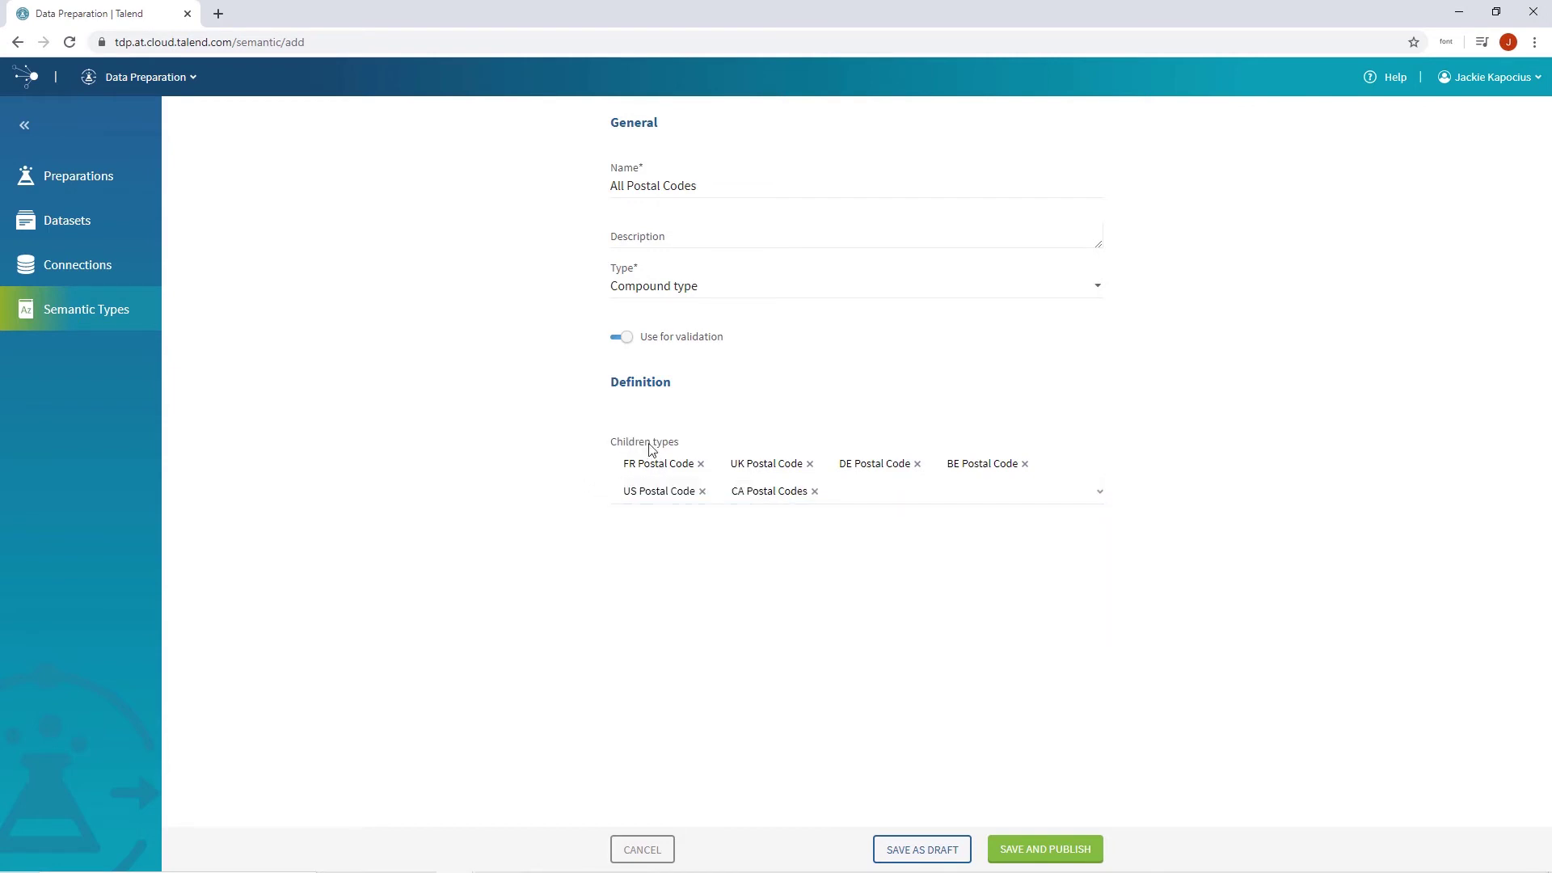
pyautogui.click(1052, 850)
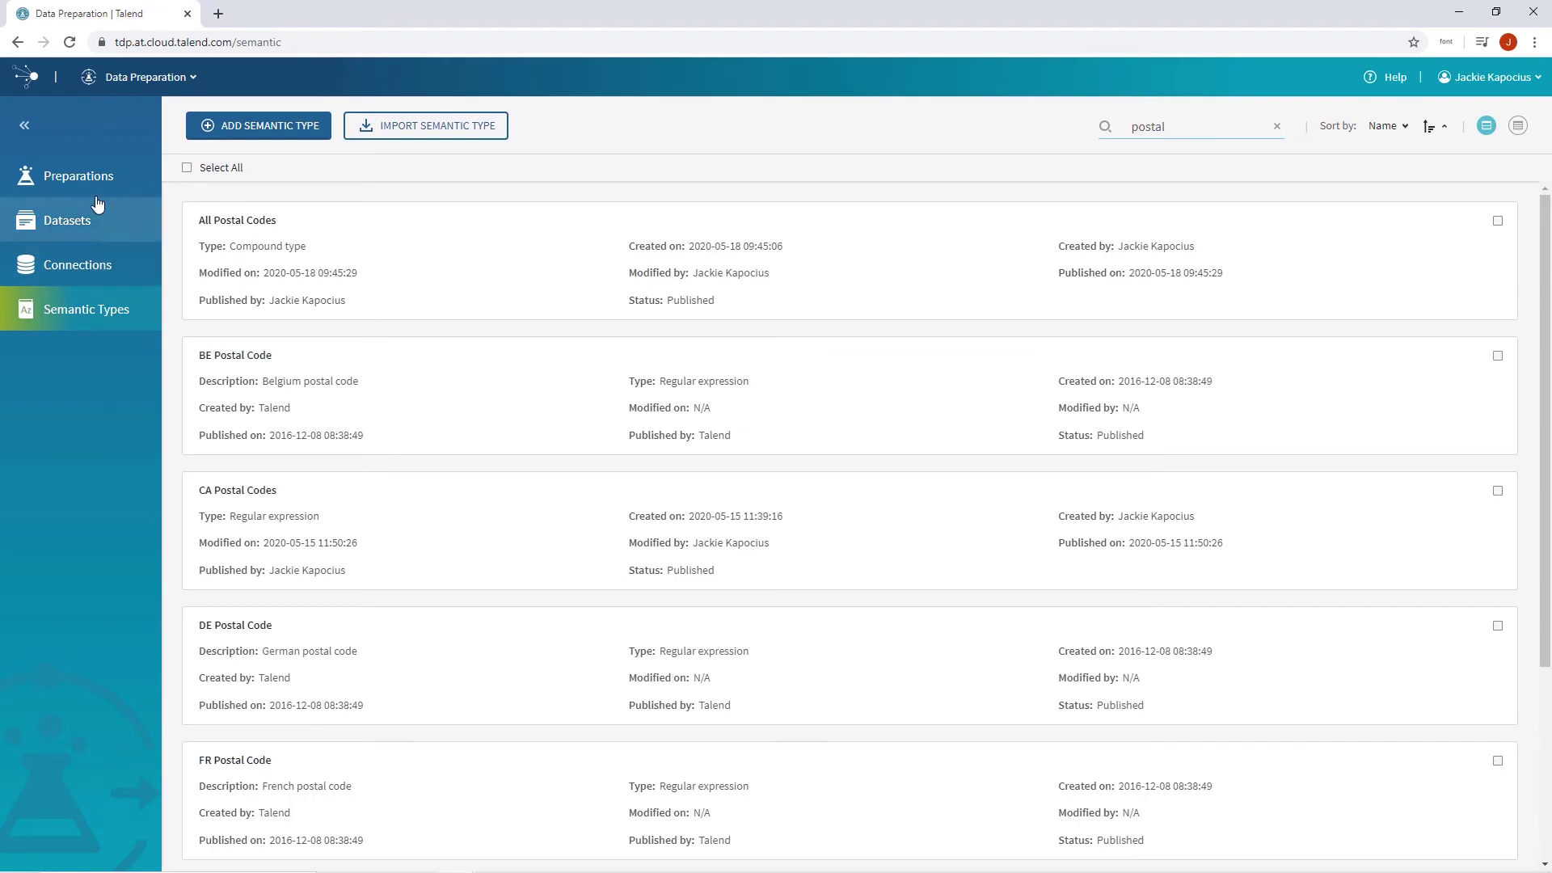
# Reopen Global Customers Preparation and type the zip column as All Postal Codes, matching 100.00% of values.
pyautogui.click(95, 192)
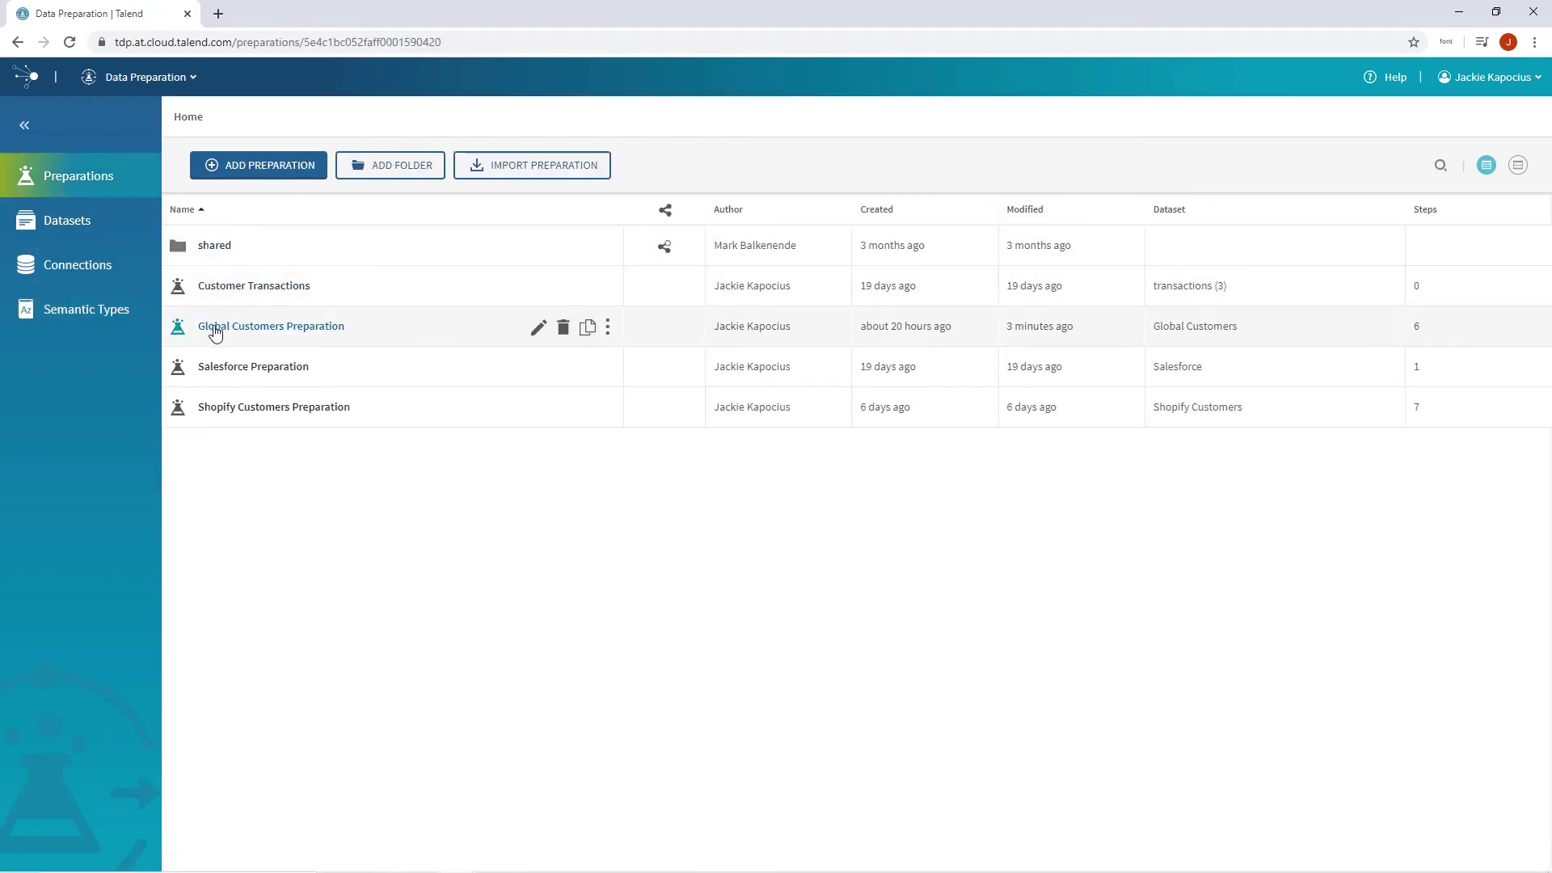
pyautogui.click(215, 331)
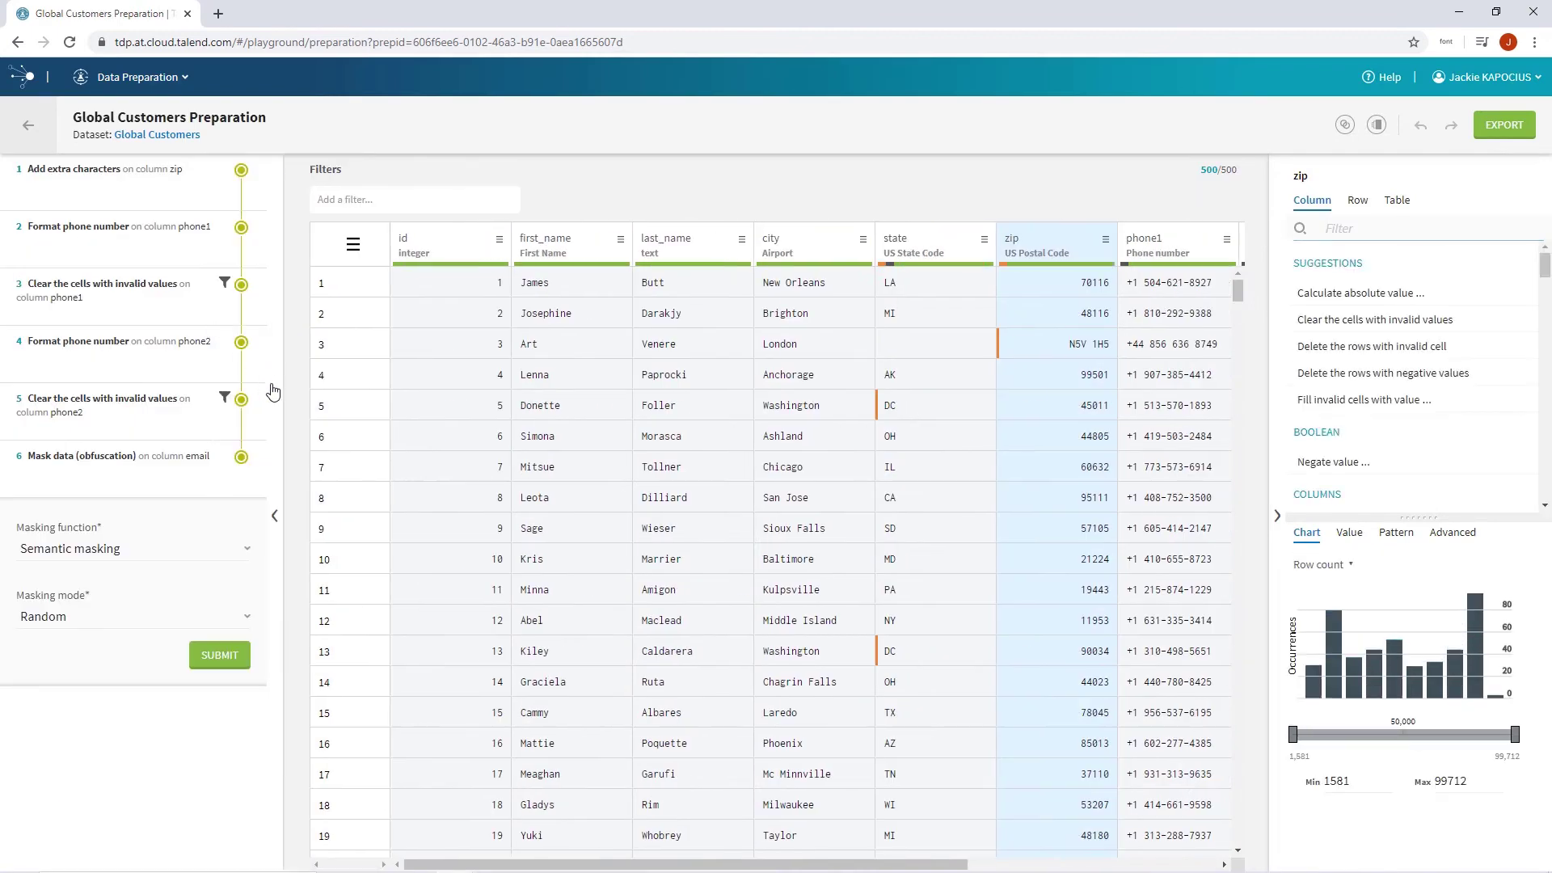
pyautogui.click(275, 514)
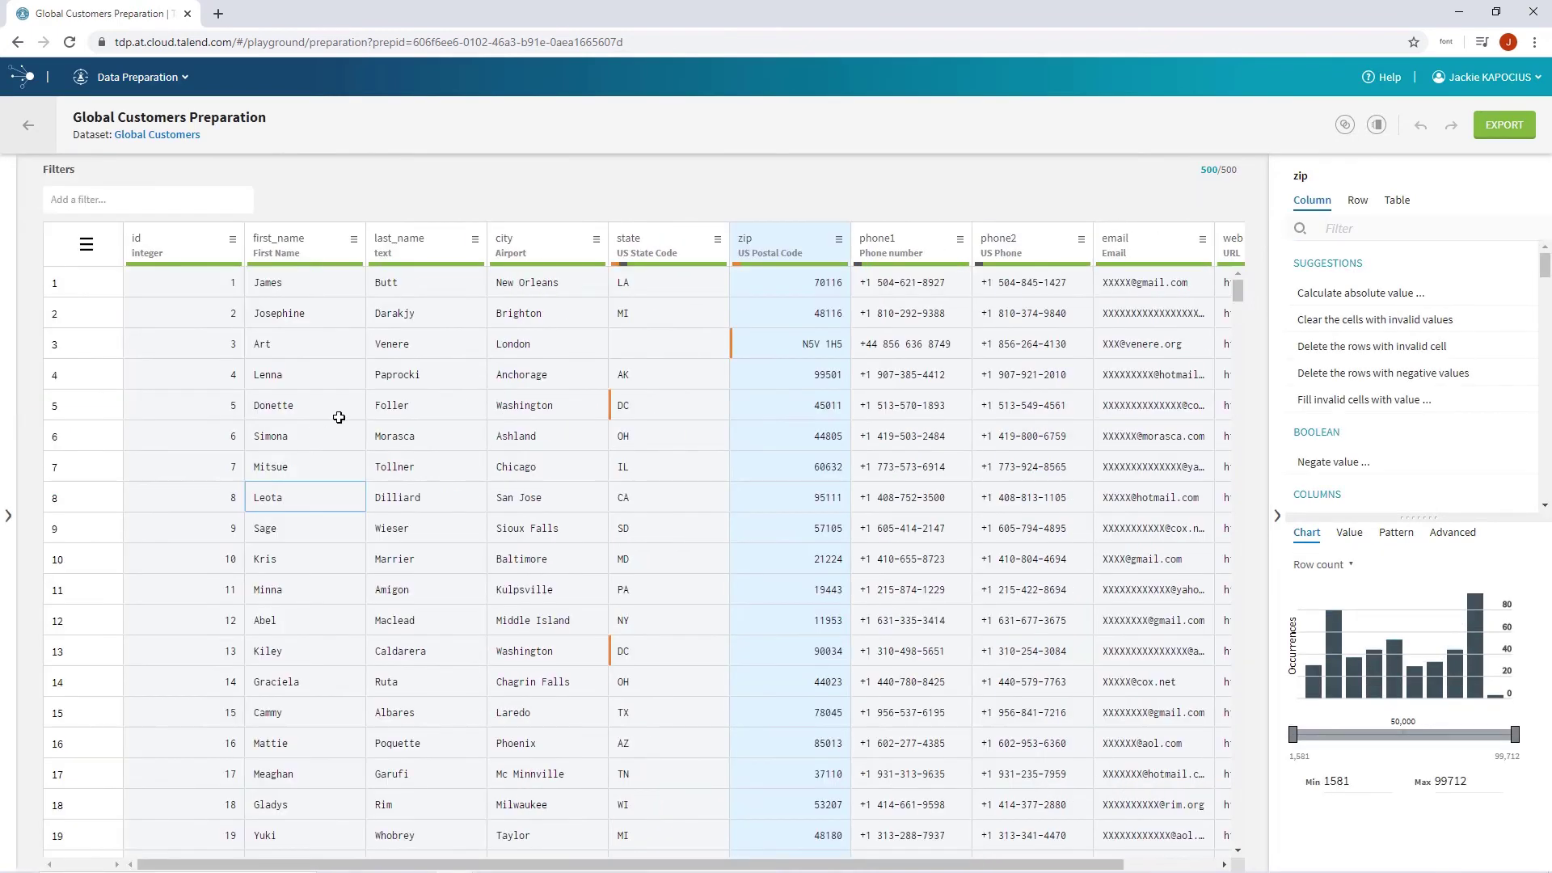
pyautogui.click(839, 239)
pyautogui.moveTo(828, 278)
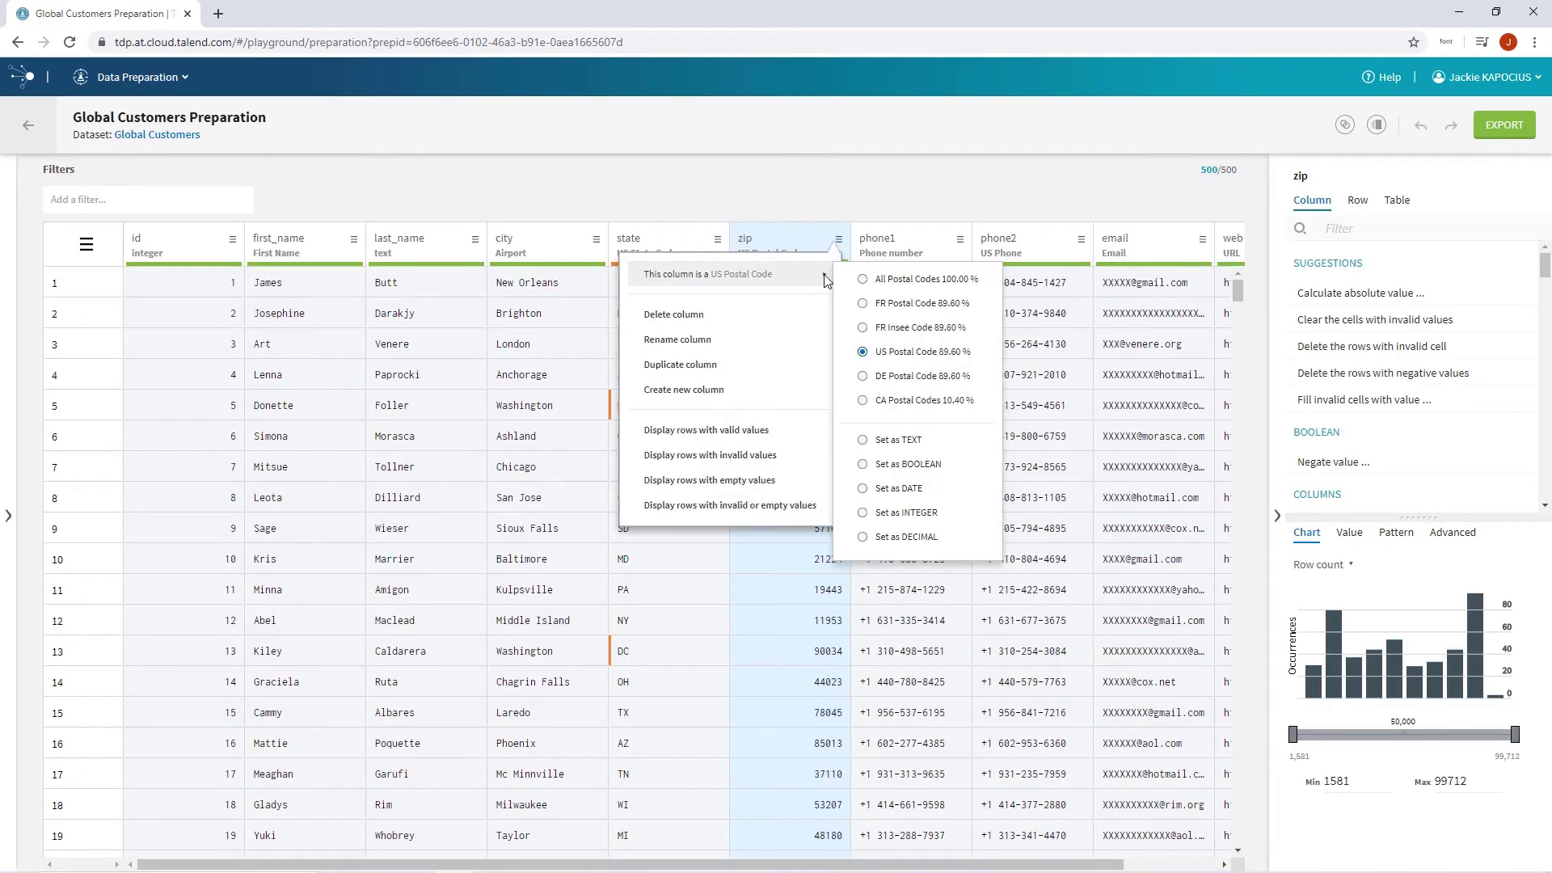
pyautogui.click(956, 290)
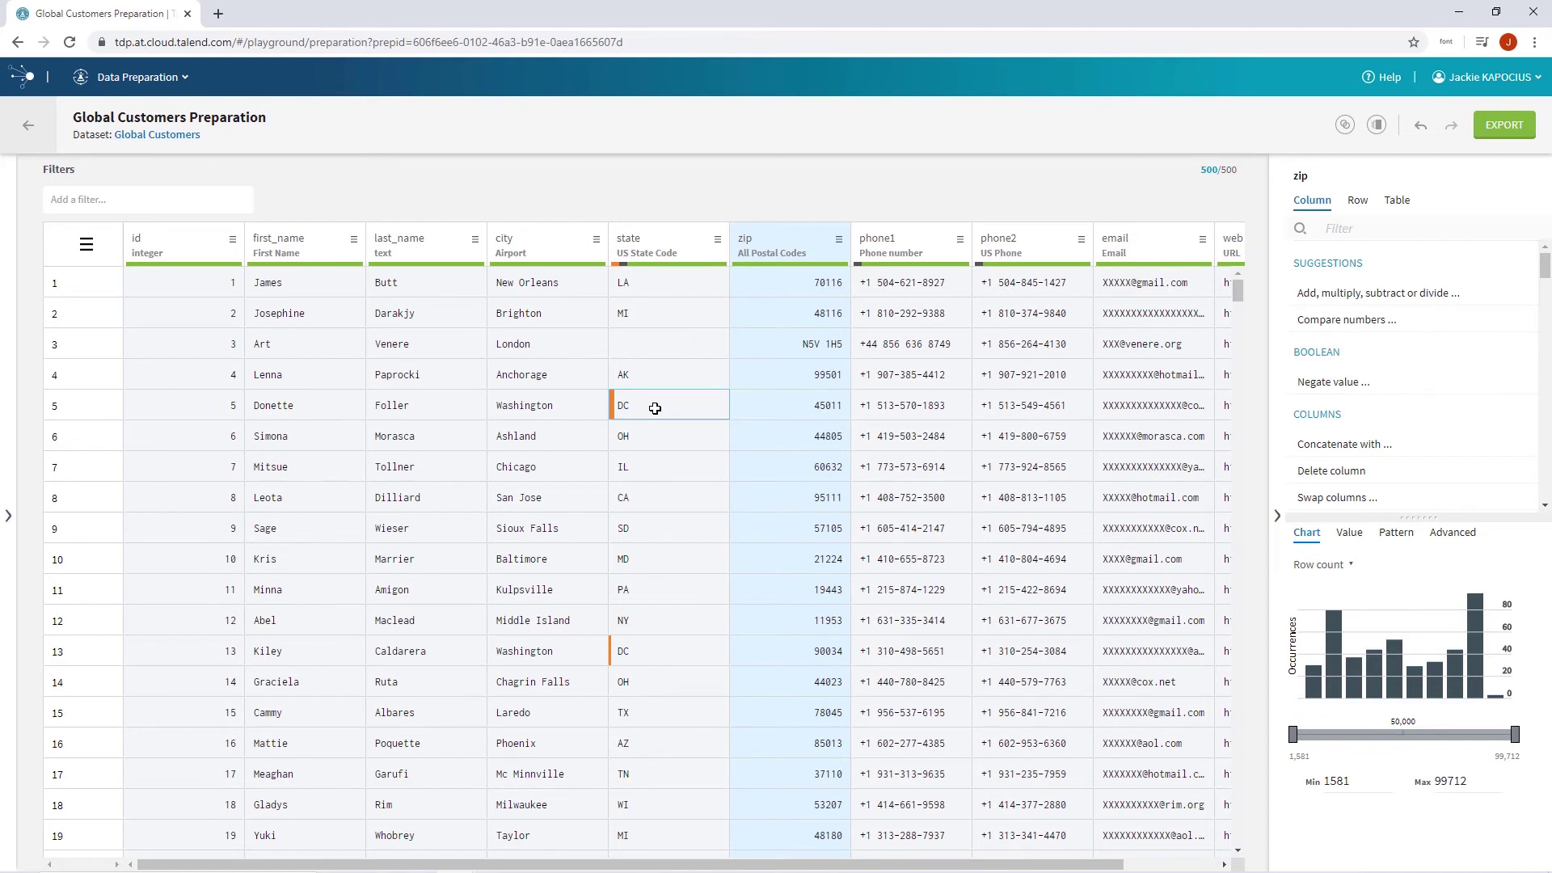
# Search the semantic types for 'state co' and open US State Code for editing.
pyautogui.click(25, 137)
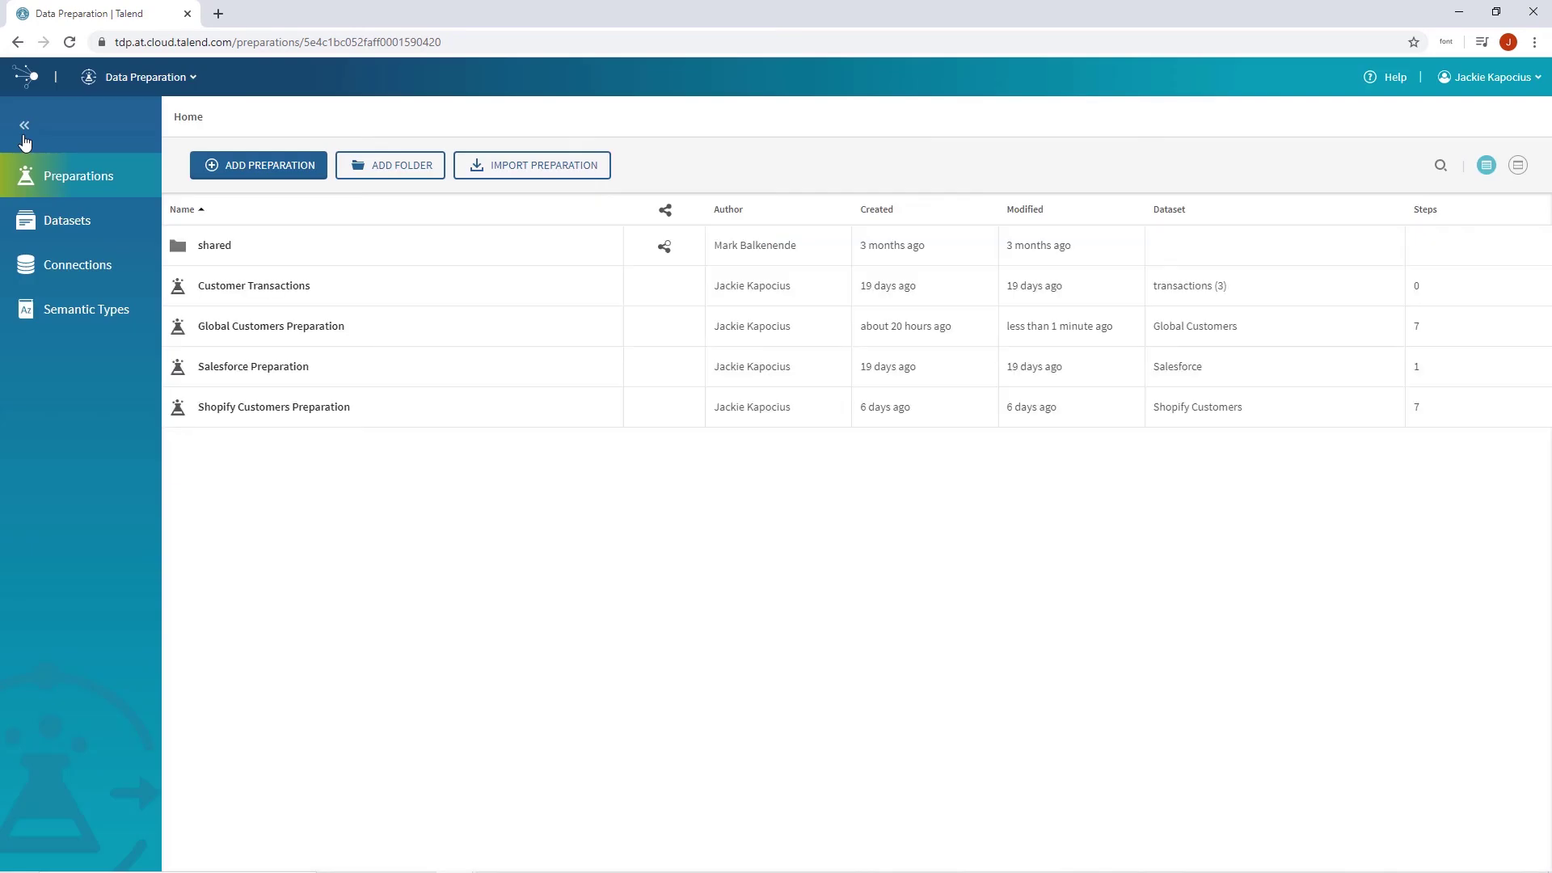
pyautogui.click(65, 309)
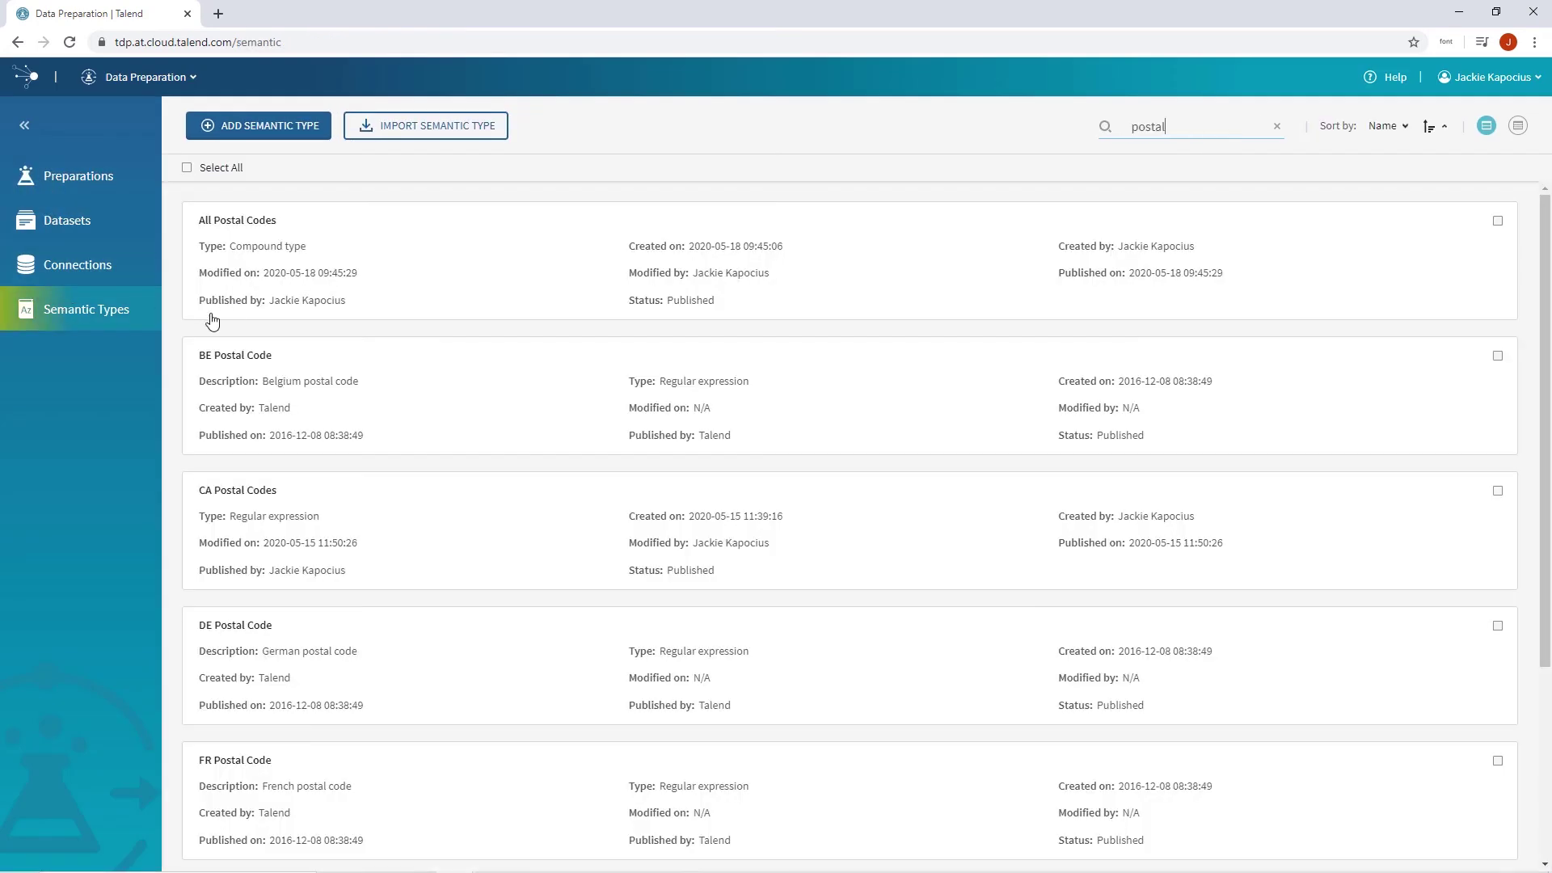
pyautogui.doubleClick(1188, 127)
pyautogui.write('state co')
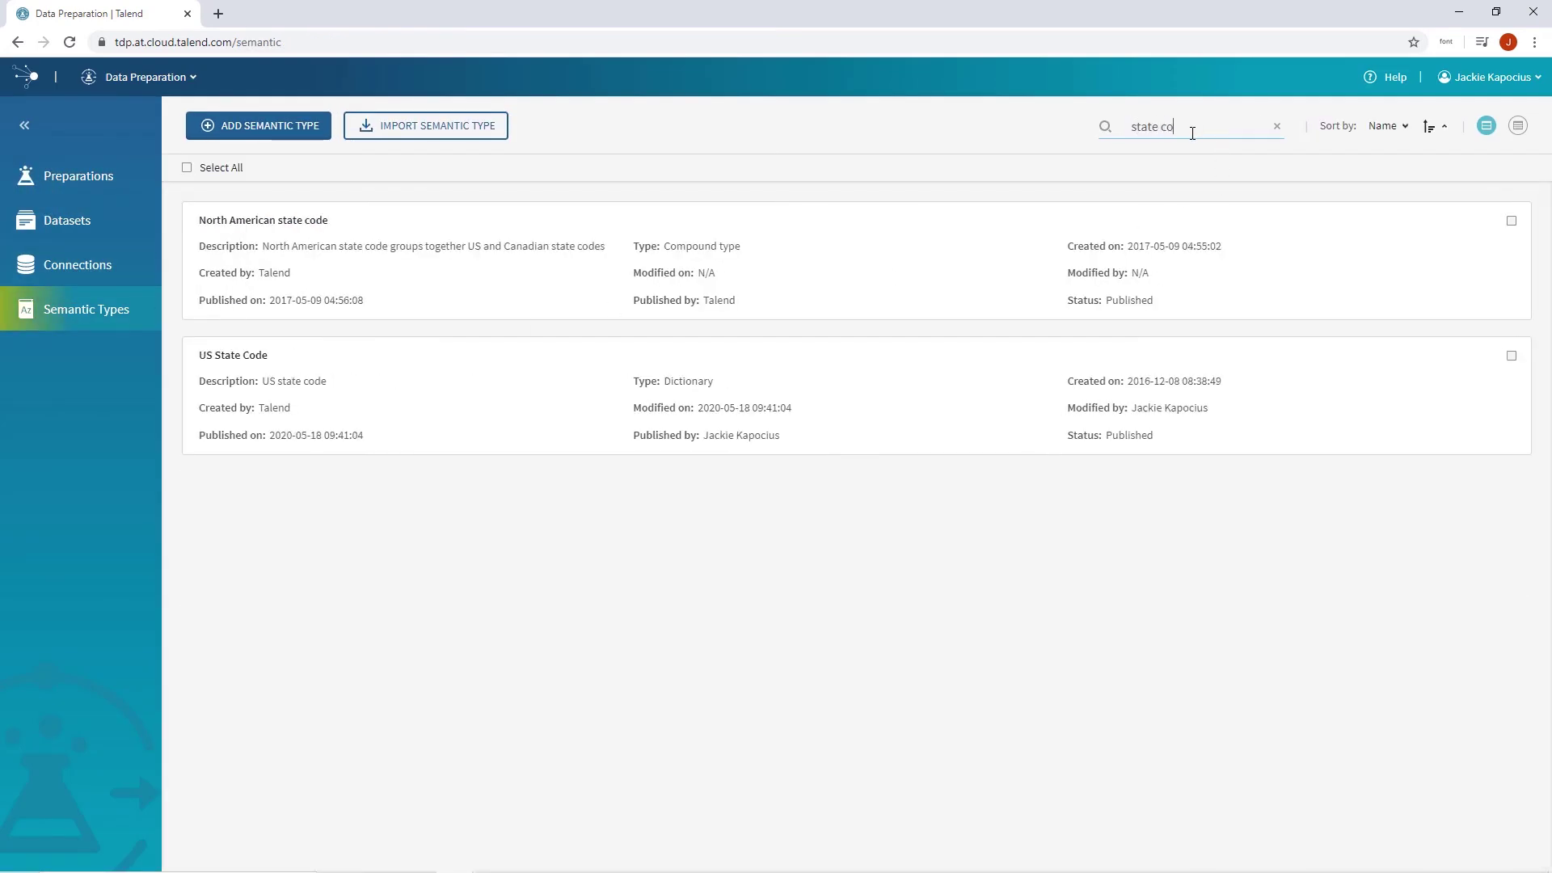
pyautogui.click(233, 355)
# Add DC to the US State Code dictionary values, then save and publish the type.
pyautogui.scroll(-2, 911, 599)
pyautogui.scroll(-8, 916, 598)
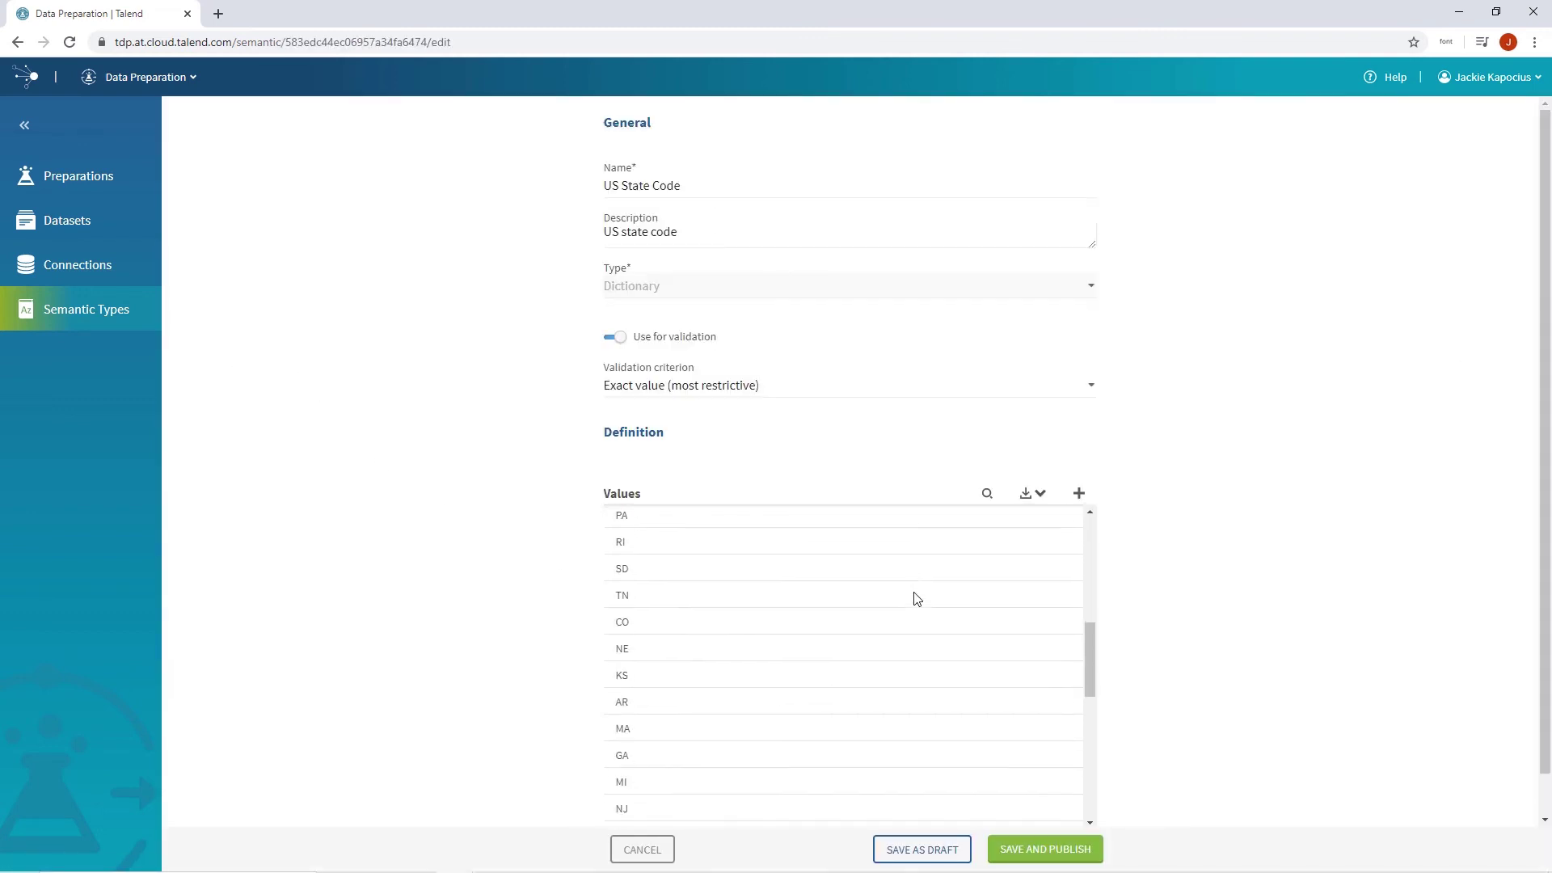
pyautogui.scroll(-3, 916, 598)
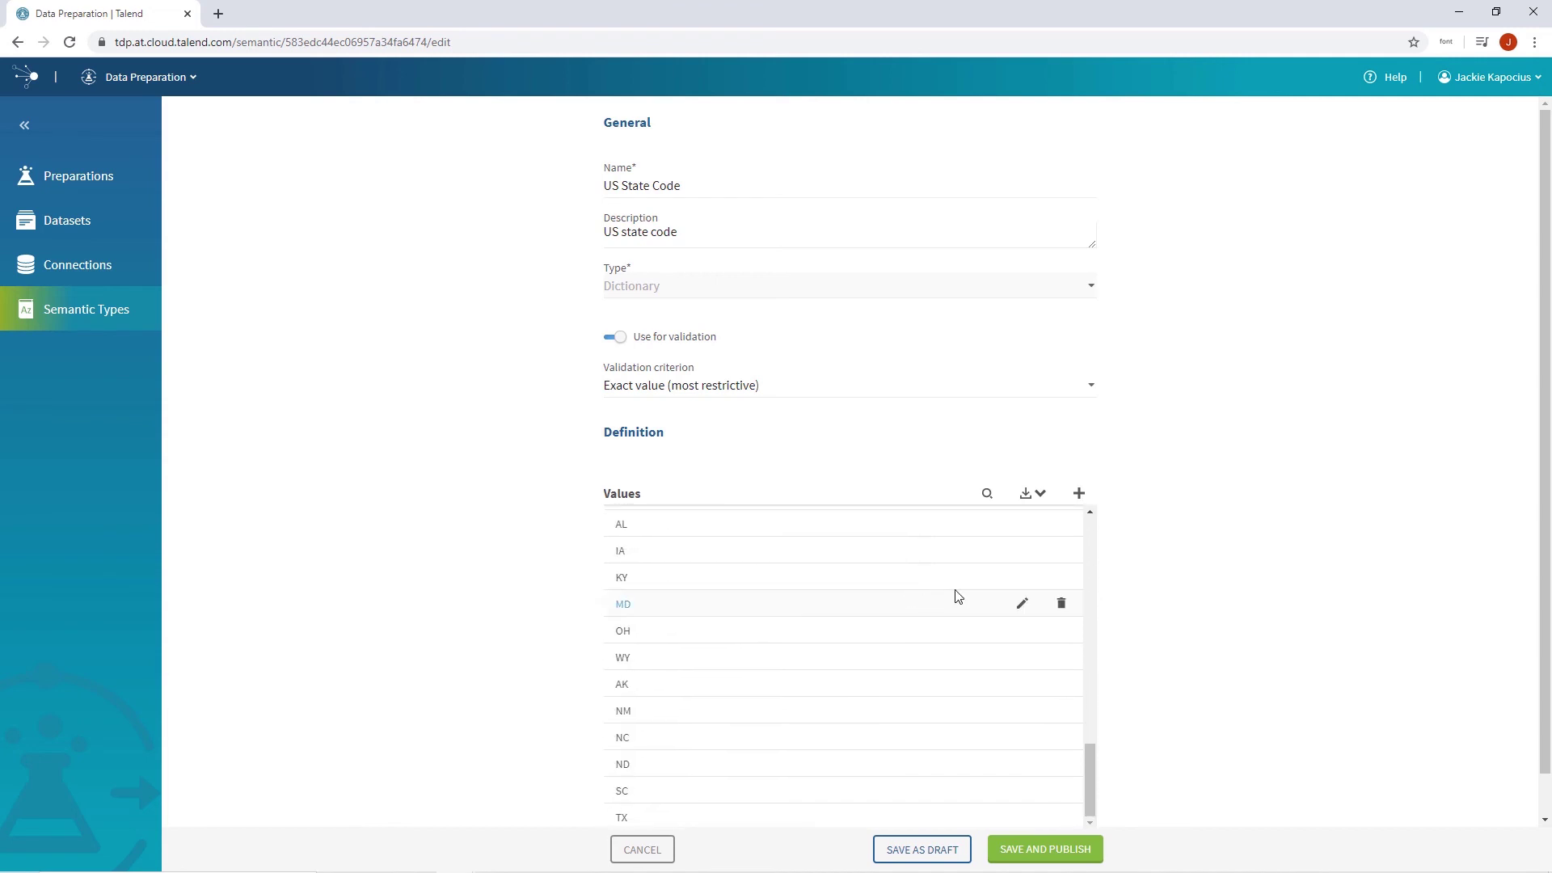
pyautogui.click(1079, 494)
pyautogui.write('DC')
pyautogui.click(1040, 494)
pyautogui.click(1090, 853)
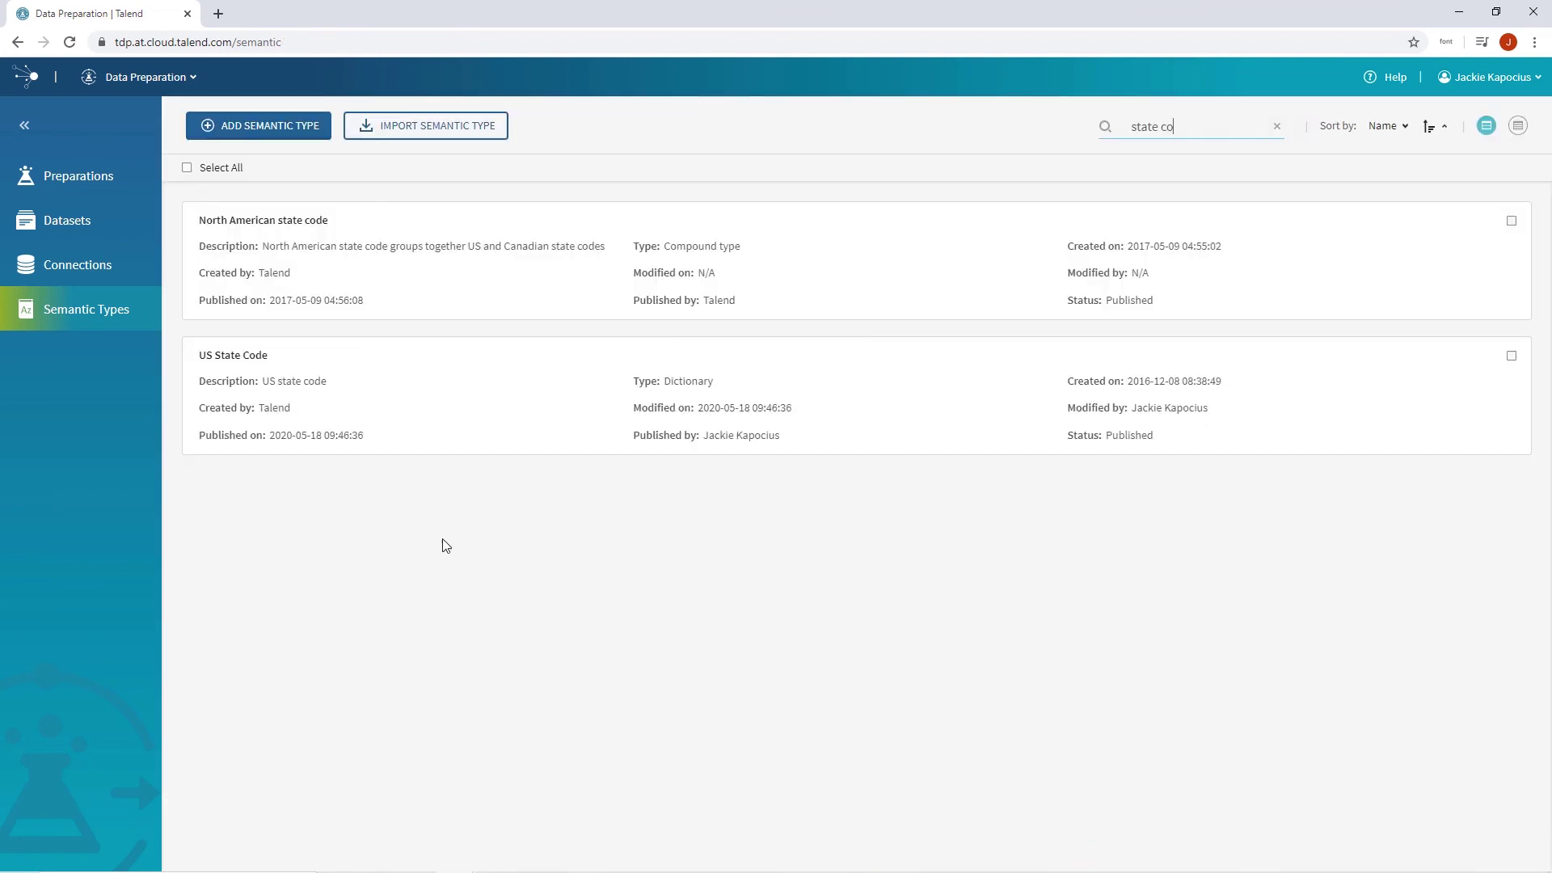
# Reopen Global Customers Preparation and scroll to the DC entries in the US State Code state column.
pyautogui.click(128, 182)
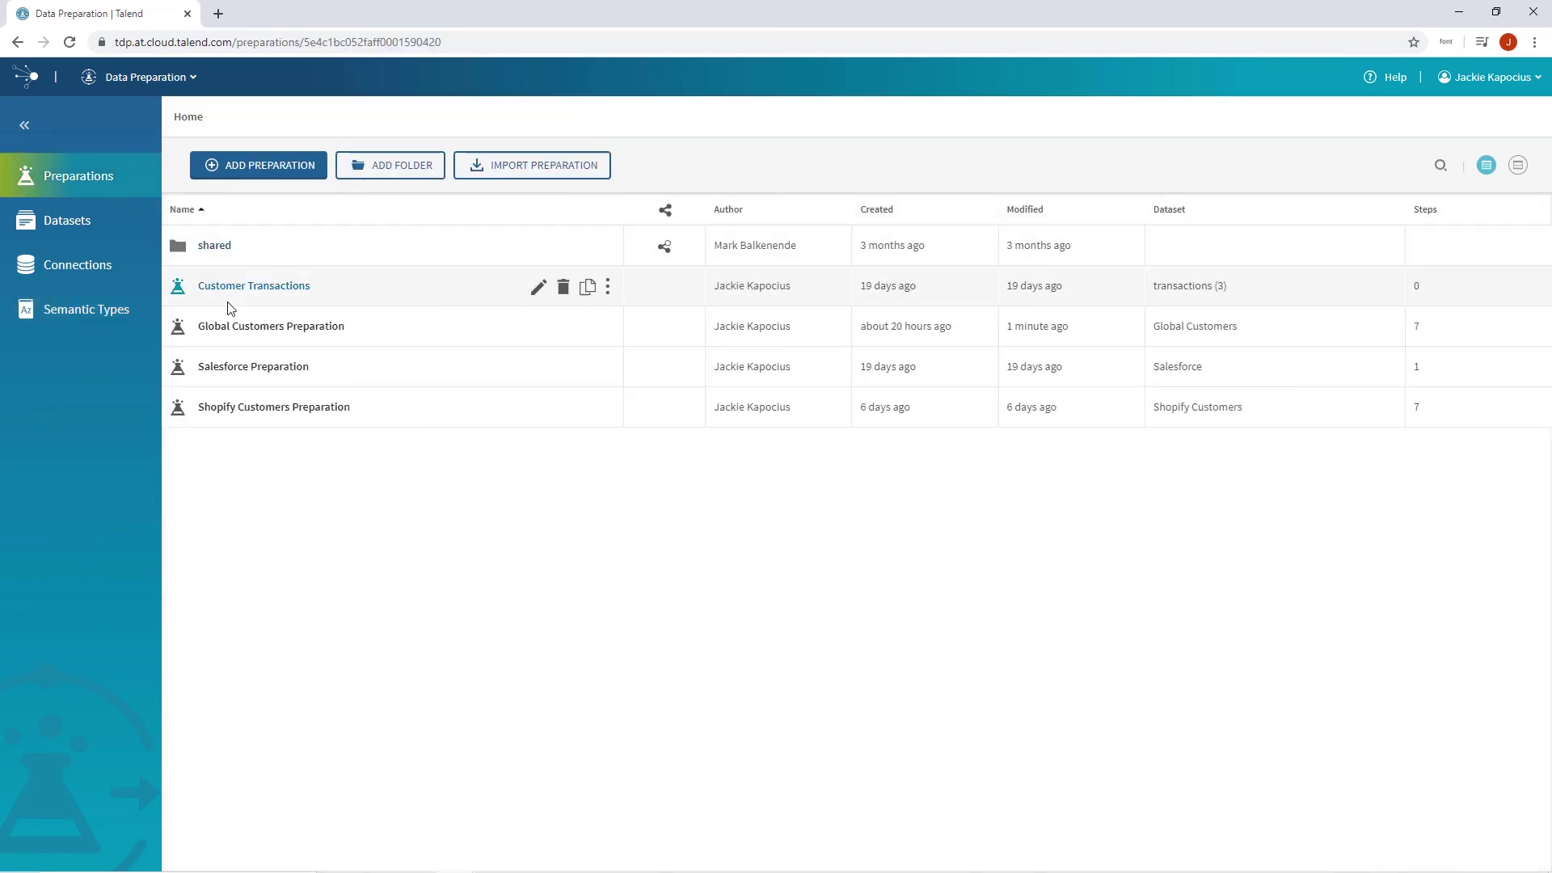
pyautogui.click(232, 327)
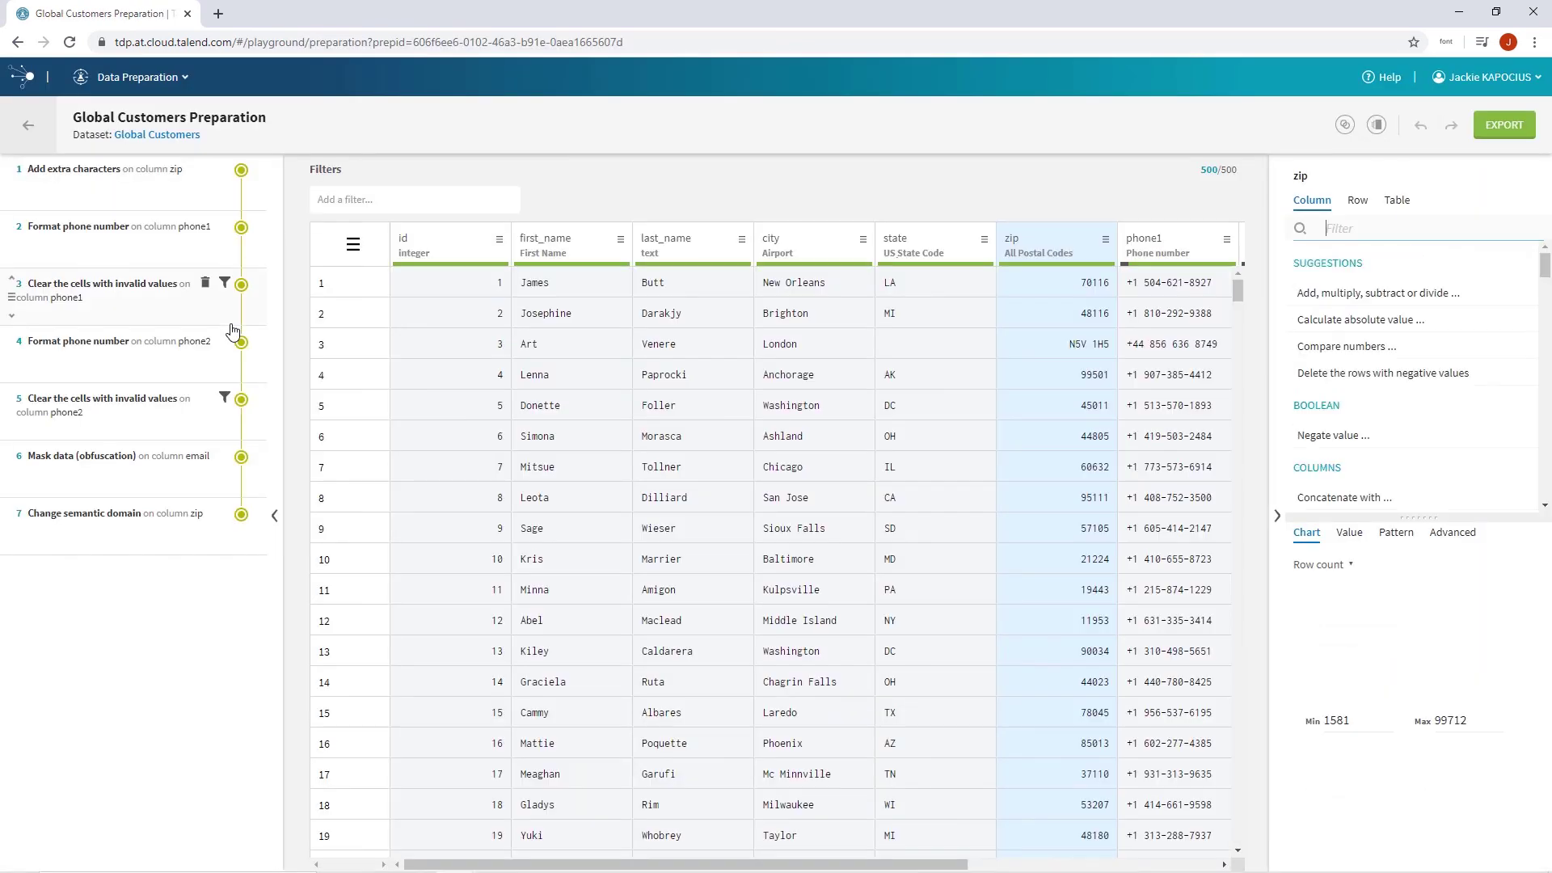
pyautogui.scroll(-2, 921, 324)
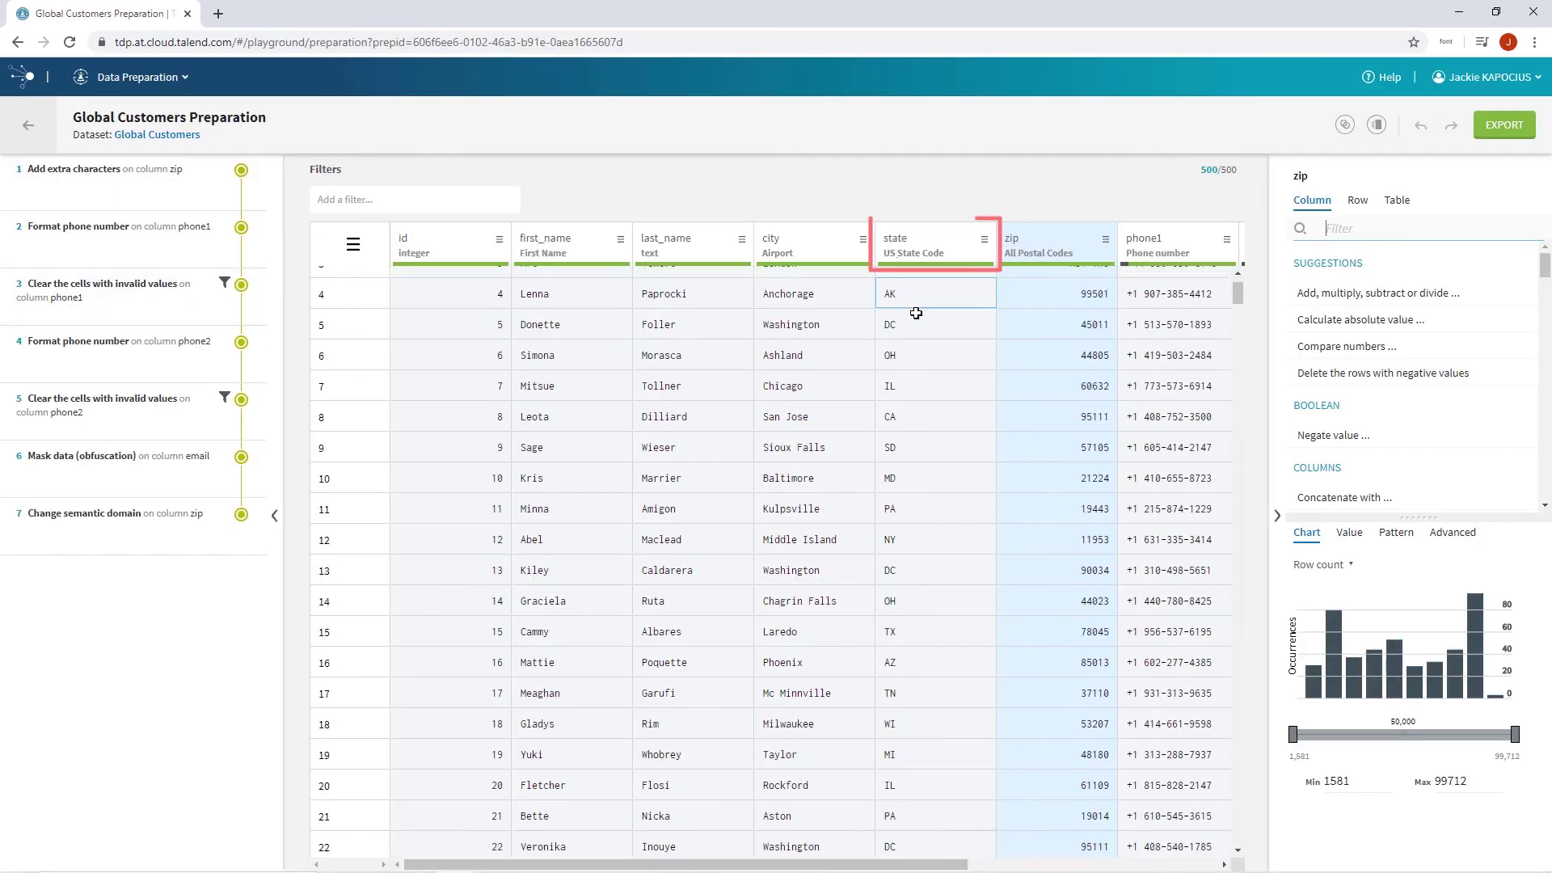